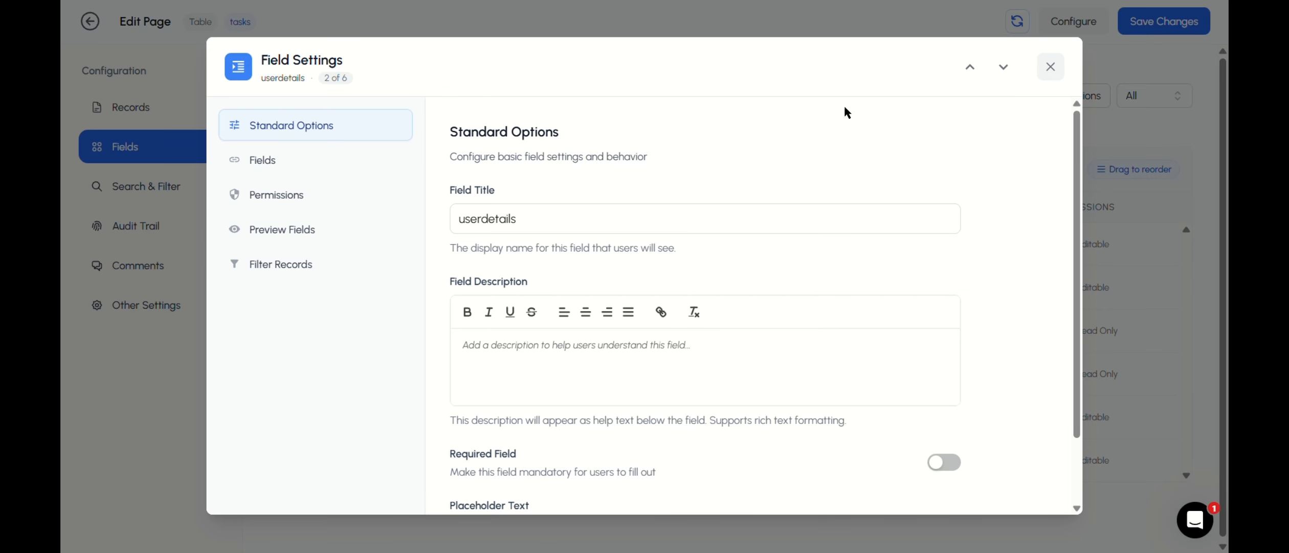
Step: Reopen the userdetails field settings and review its standard options down to the placeholder text
{"action": "left_click", "coordinate": [1051, 67]}
{"action": "left_click", "coordinate": [381, 286]}
{"action": "left_click", "coordinate": [562, 221]}
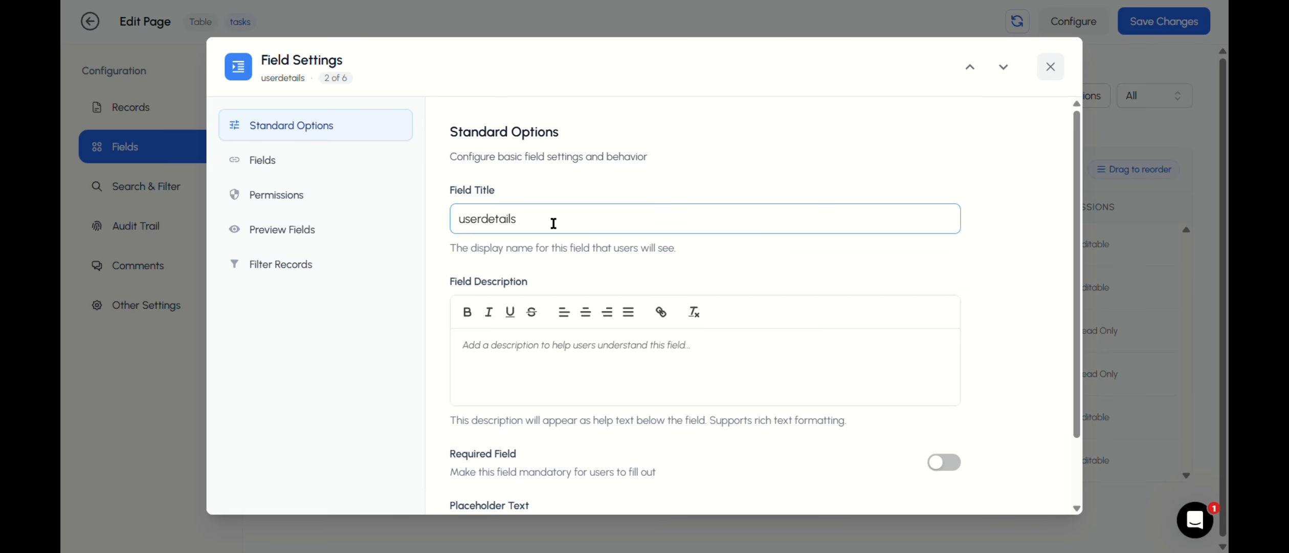
{"action": "scroll", "coordinate": [504, 307], "scroll_direction": "down", "scroll_amount": 2}
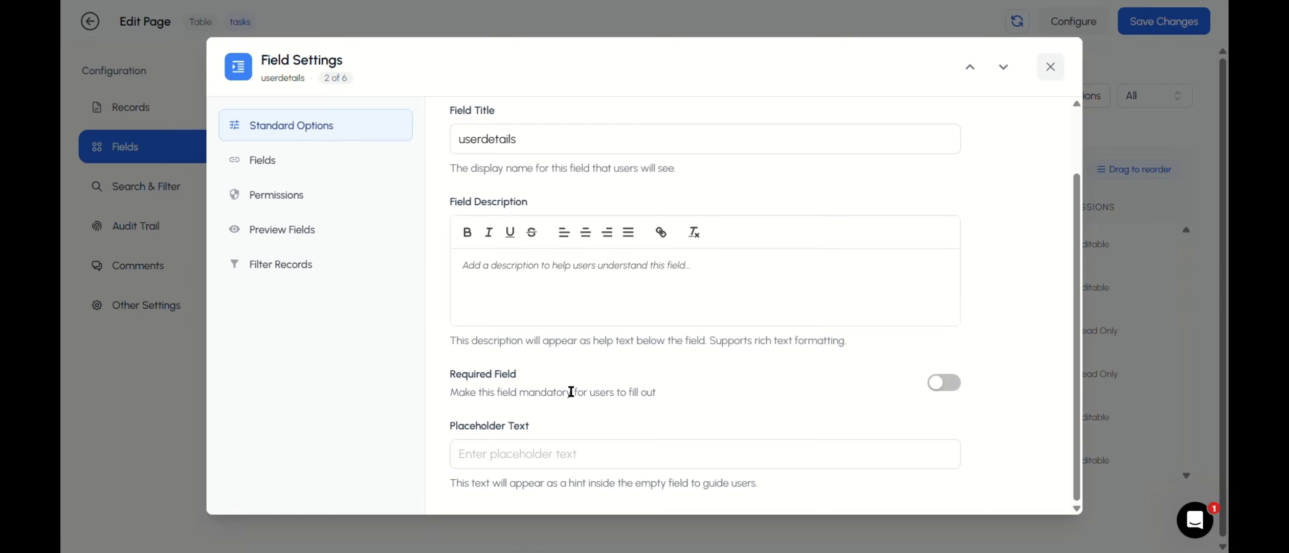
{"action": "left_click", "coordinate": [564, 443]}
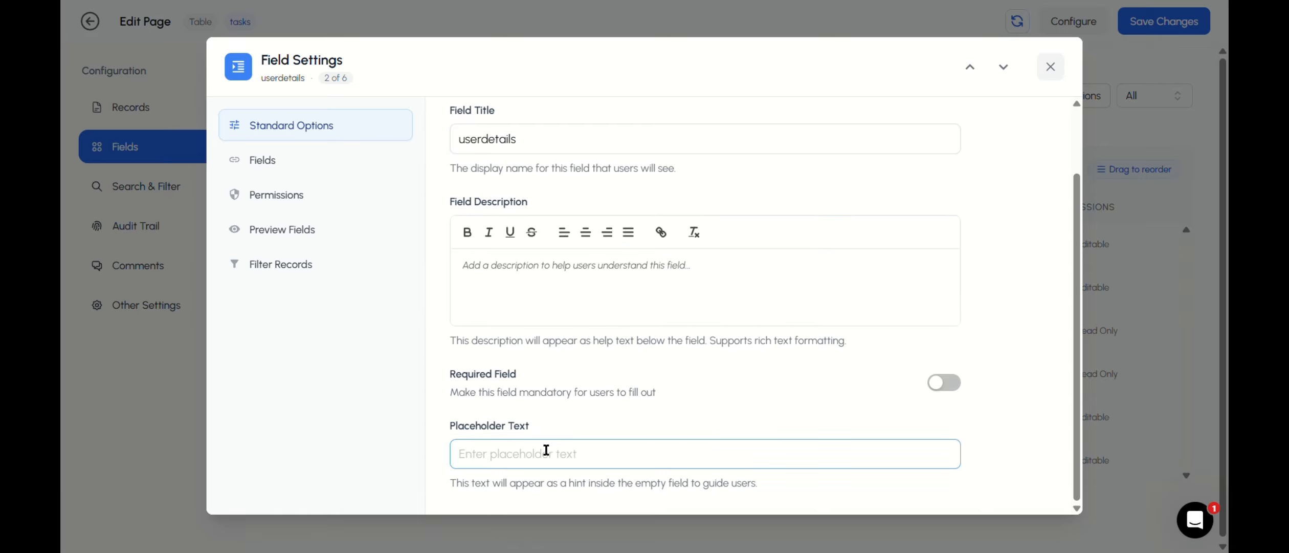
Step: Review the userdetails field's linked-record permissions for creation, editing and viewing, and close the field settings
{"action": "left_click", "coordinate": [340, 207]}
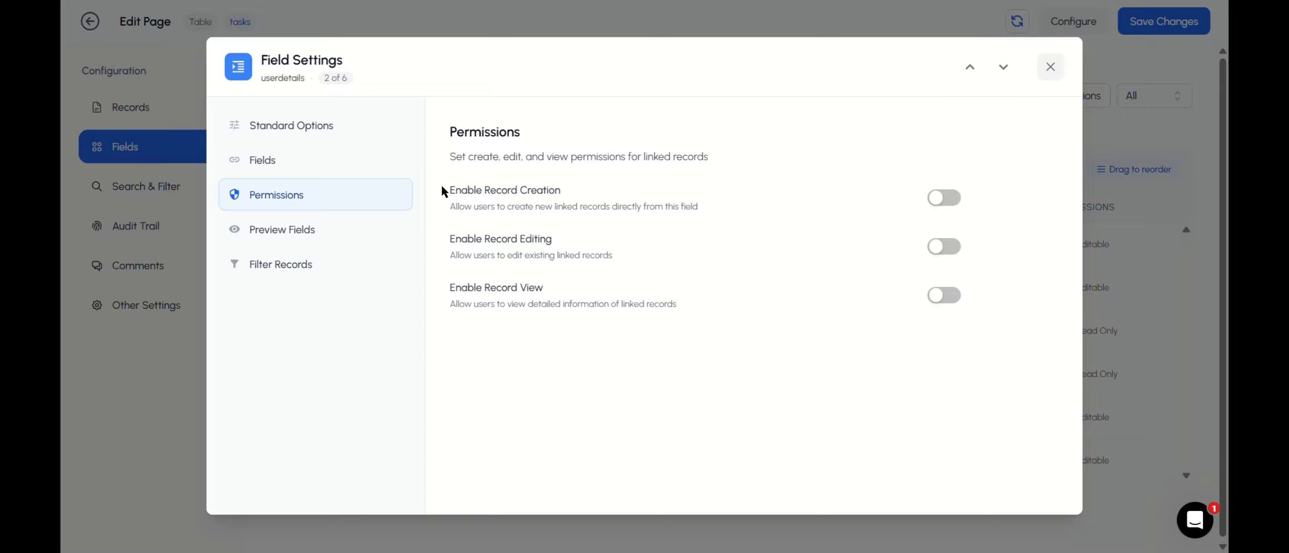
{"action": "left_click_drag", "start_coordinate": [443, 190], "coordinate": [563, 190]}
{"action": "left_click_drag", "start_coordinate": [444, 236], "coordinate": [568, 224]}
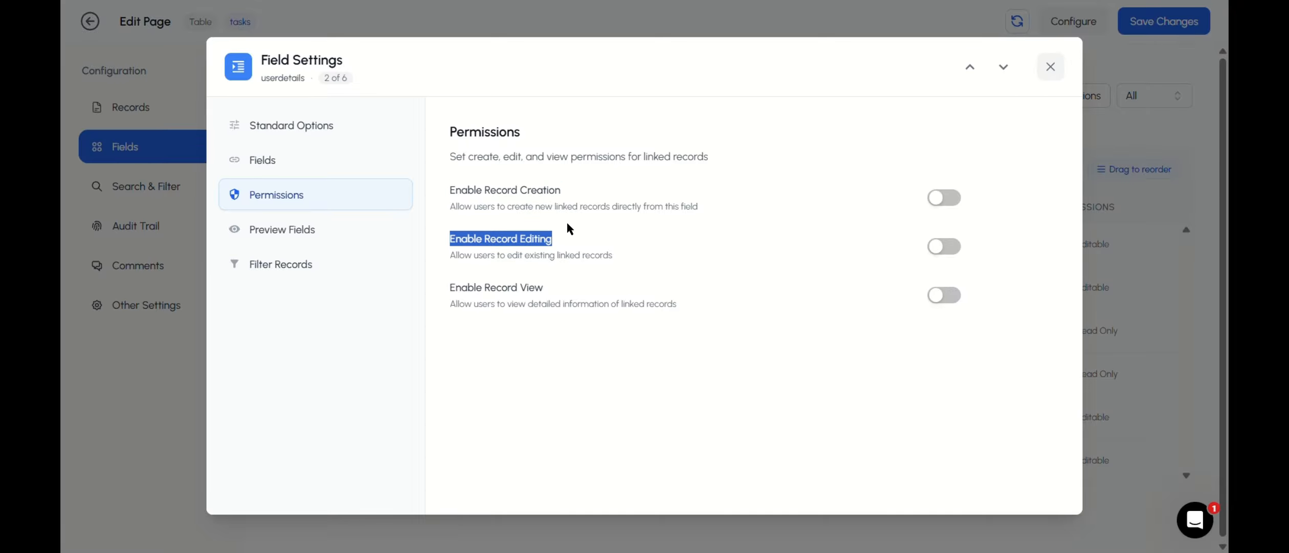
{"action": "left_click_drag", "start_coordinate": [441, 284], "coordinate": [599, 284]}
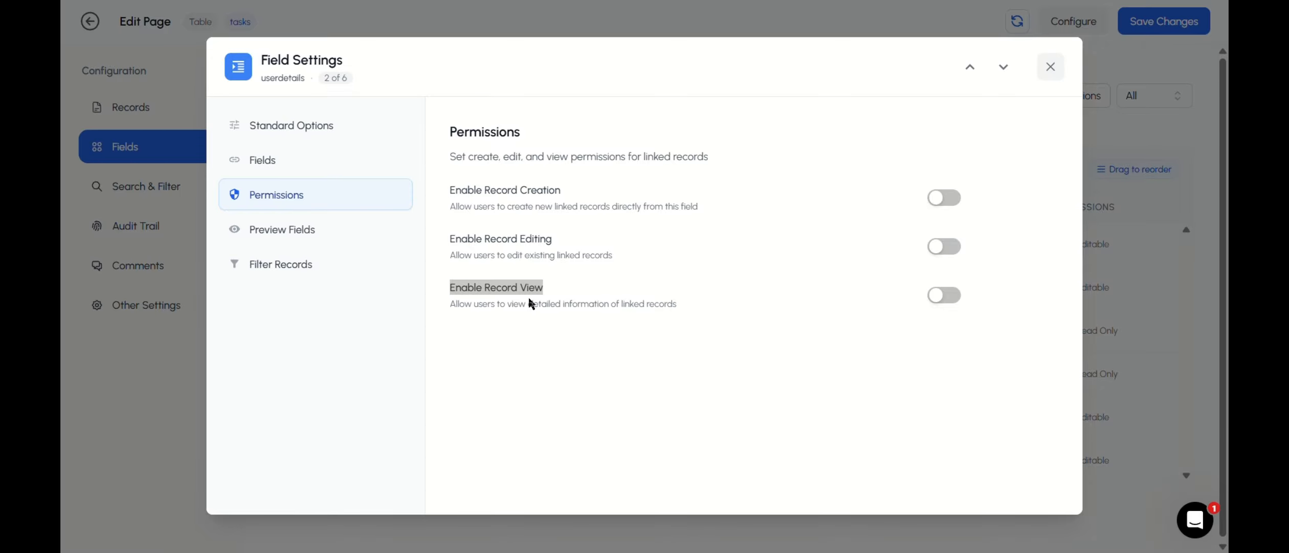
{"action": "left_click", "coordinate": [1052, 68]}
Step: Switch to the live portal, try linking an existing user through userdetails in a new task form, and discard the form
{"action": "key", "text": "ctrl+Tab"}
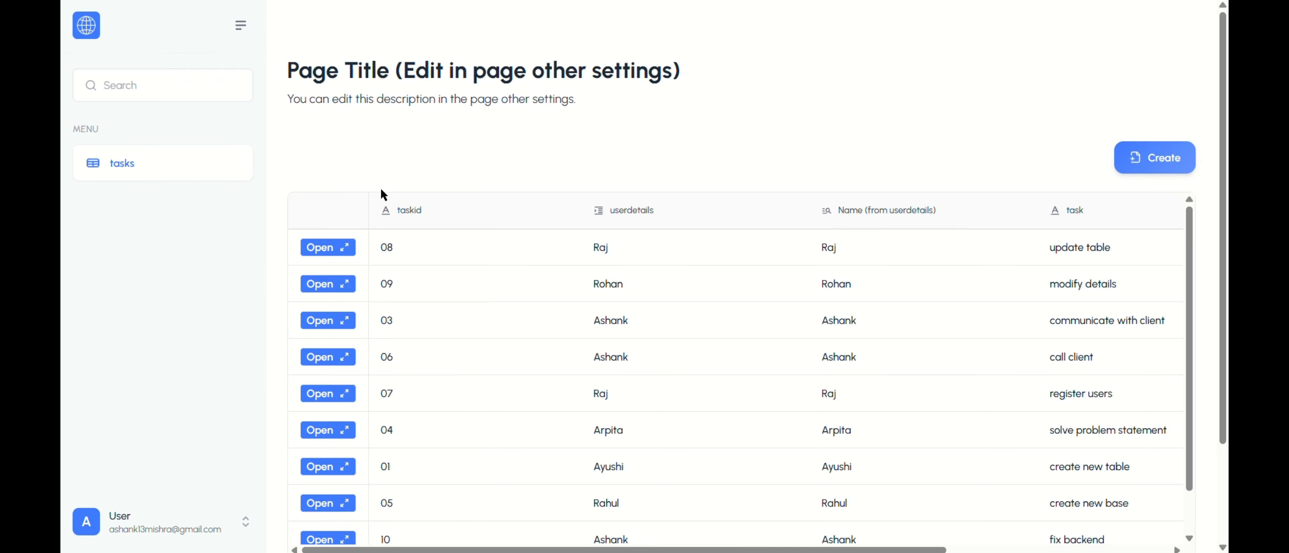
{"action": "left_click", "coordinate": [1145, 168]}
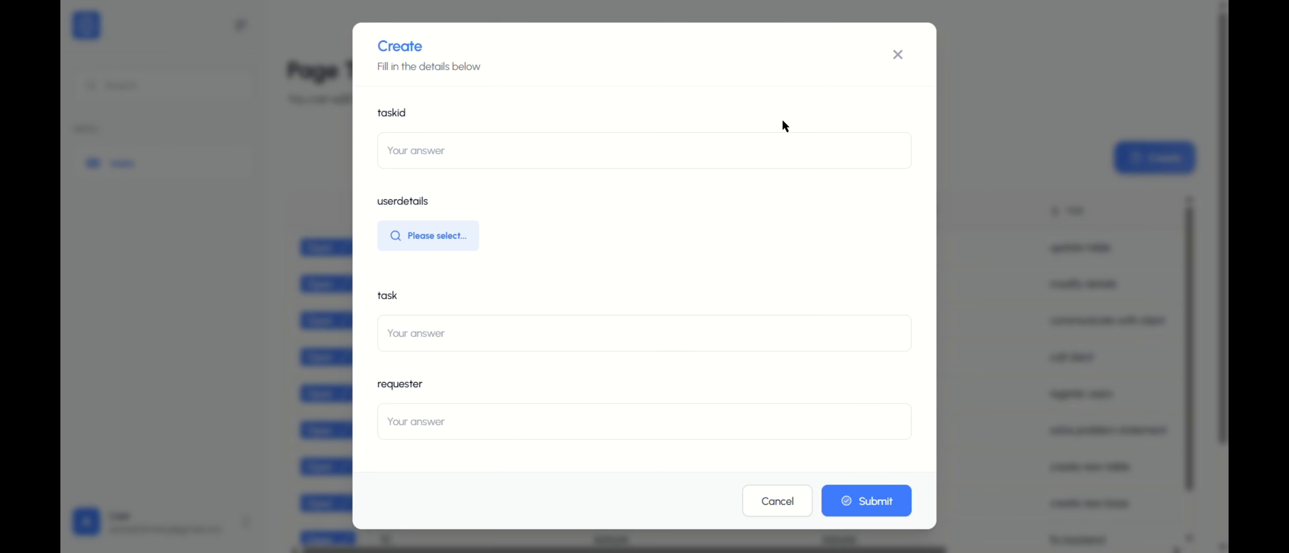
{"action": "left_click", "coordinate": [889, 57]}
{"action": "left_click", "coordinate": [1142, 152]}
{"action": "left_click", "coordinate": [431, 236]}
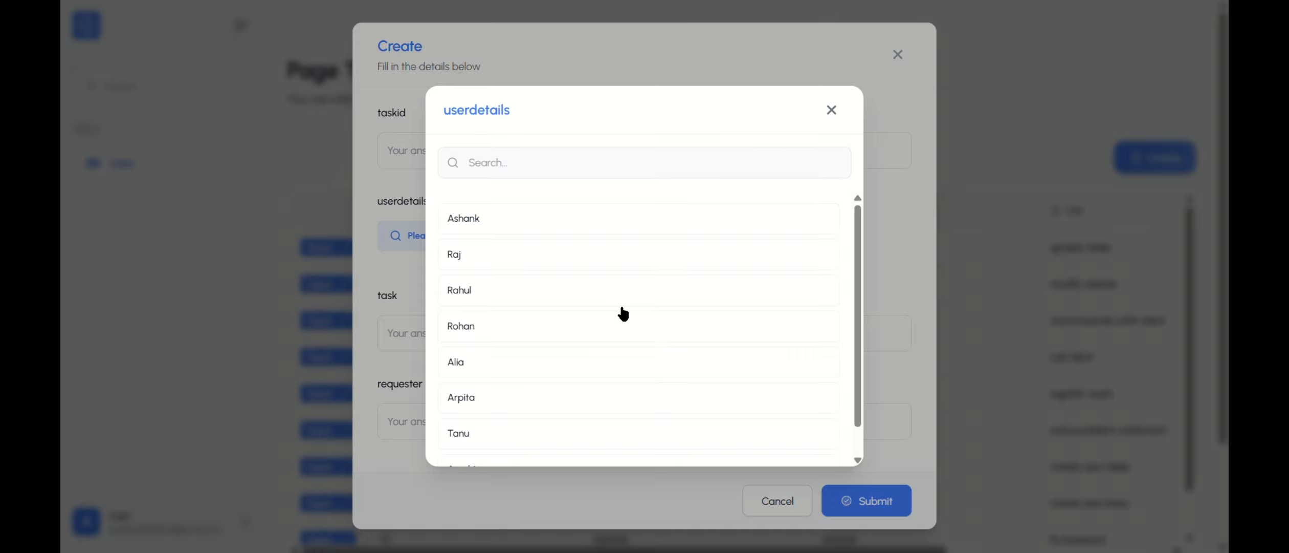
{"action": "left_click", "coordinate": [557, 285]}
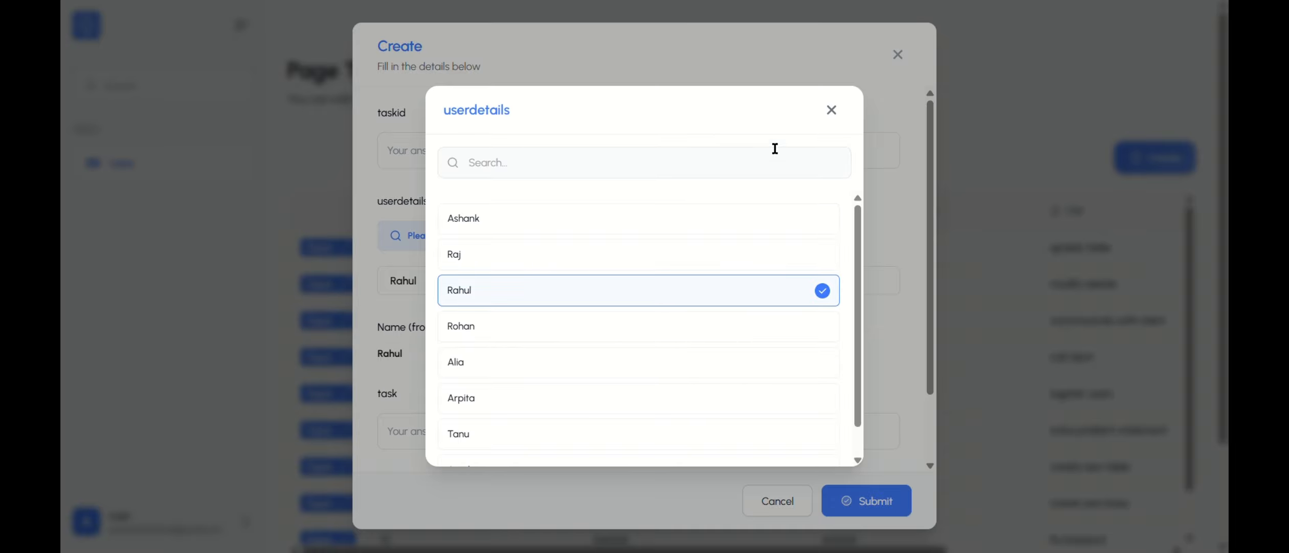
{"action": "left_click", "coordinate": [831, 110]}
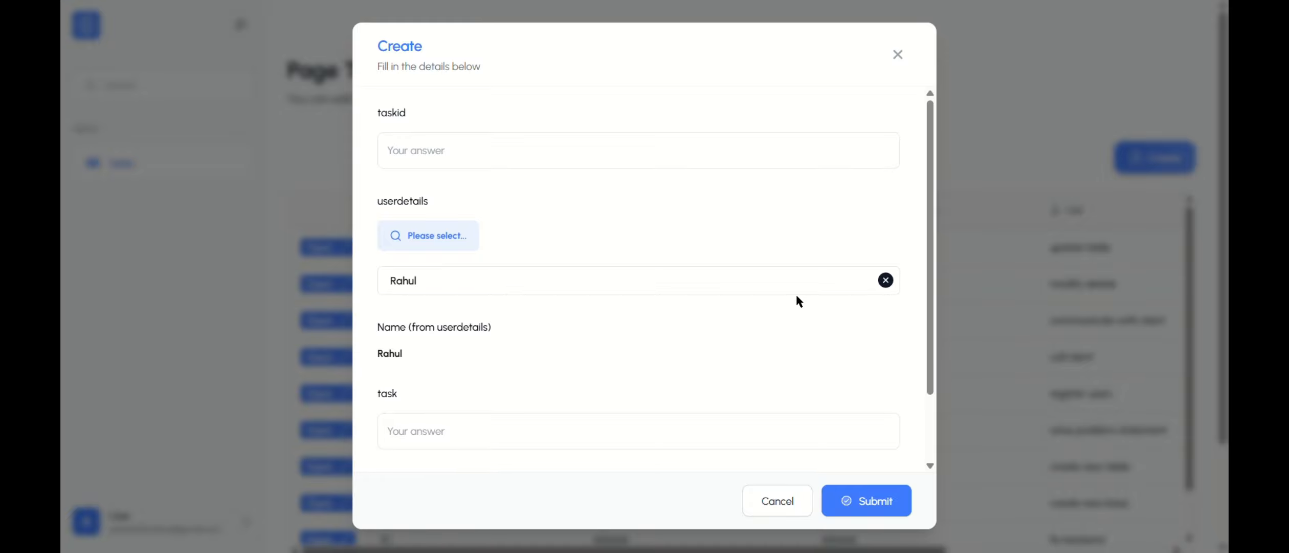
{"action": "left_click", "coordinate": [898, 54]}
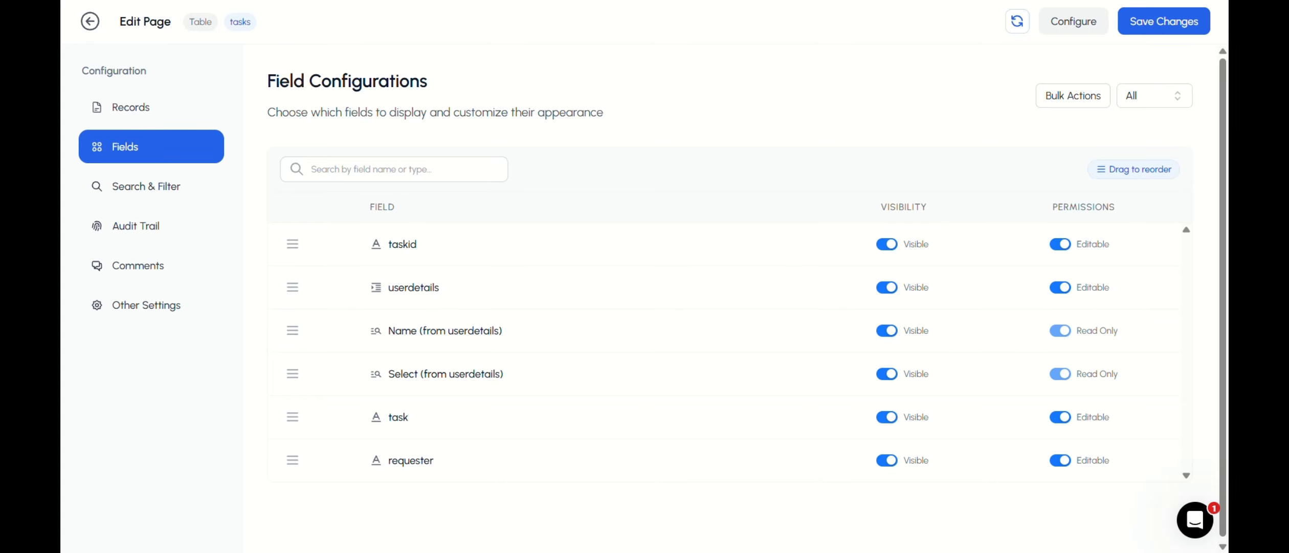
Step: Enable record creation and record editing in the permissions of the userdetails field
{"action": "left_click", "coordinate": [408, 295]}
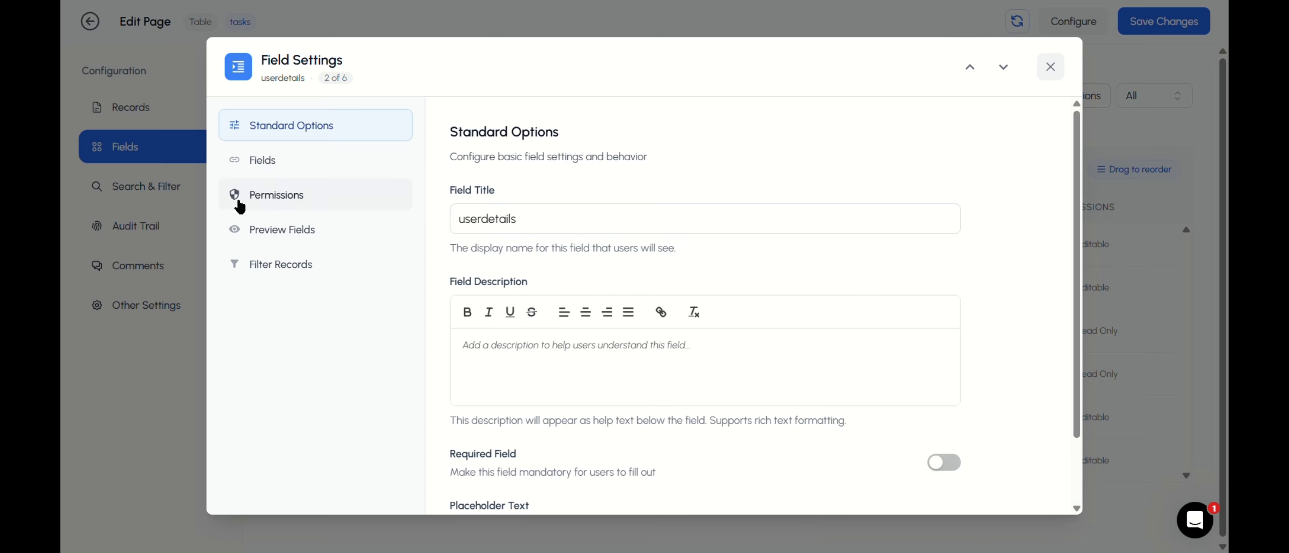
{"action": "left_click", "coordinate": [267, 202]}
{"action": "left_click", "coordinate": [933, 199]}
{"action": "left_click", "coordinate": [943, 254]}
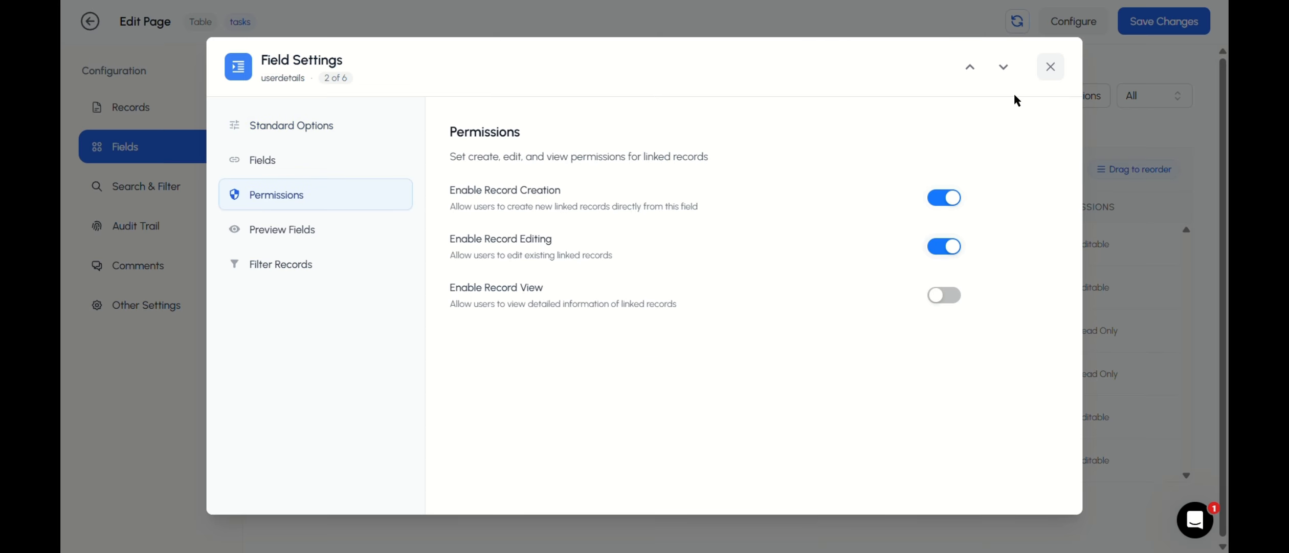
{"action": "left_click", "coordinate": [1050, 66]}
Step: Save the tasks page changes and publish the portal updates
{"action": "left_click", "coordinate": [1141, 32]}
{"action": "left_click", "coordinate": [1168, 21]}
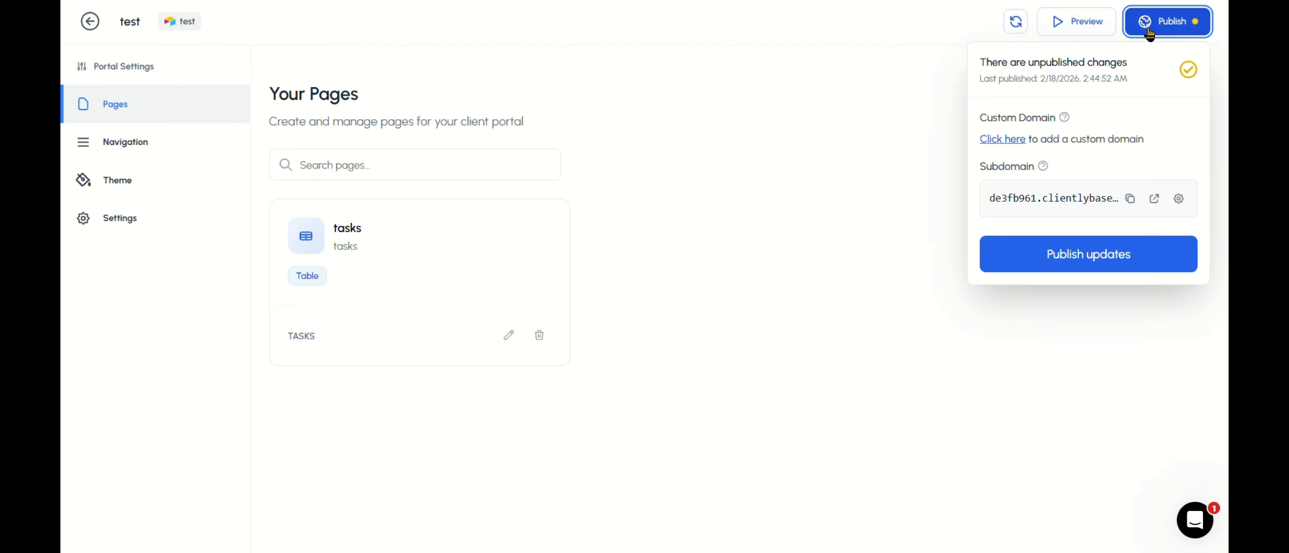
{"action": "left_click", "coordinate": [1101, 256]}
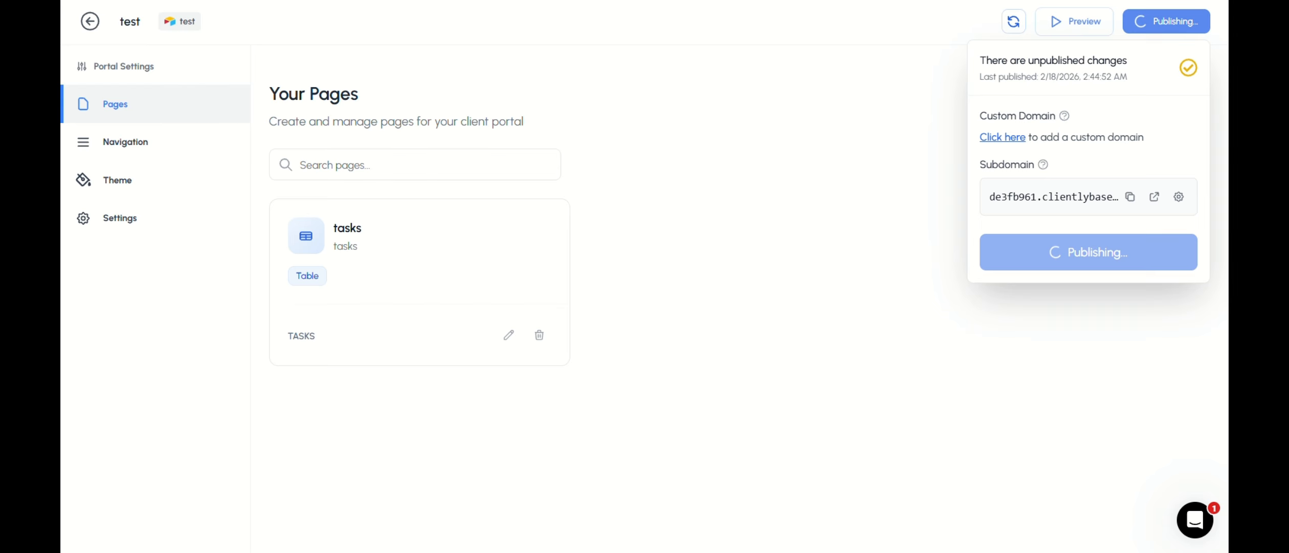
Step: Switch to the live portal, inspect the form for creating a linked userdetails record within a new task, and return to the task form
{"action": "left_click", "coordinate": [286, 1]}
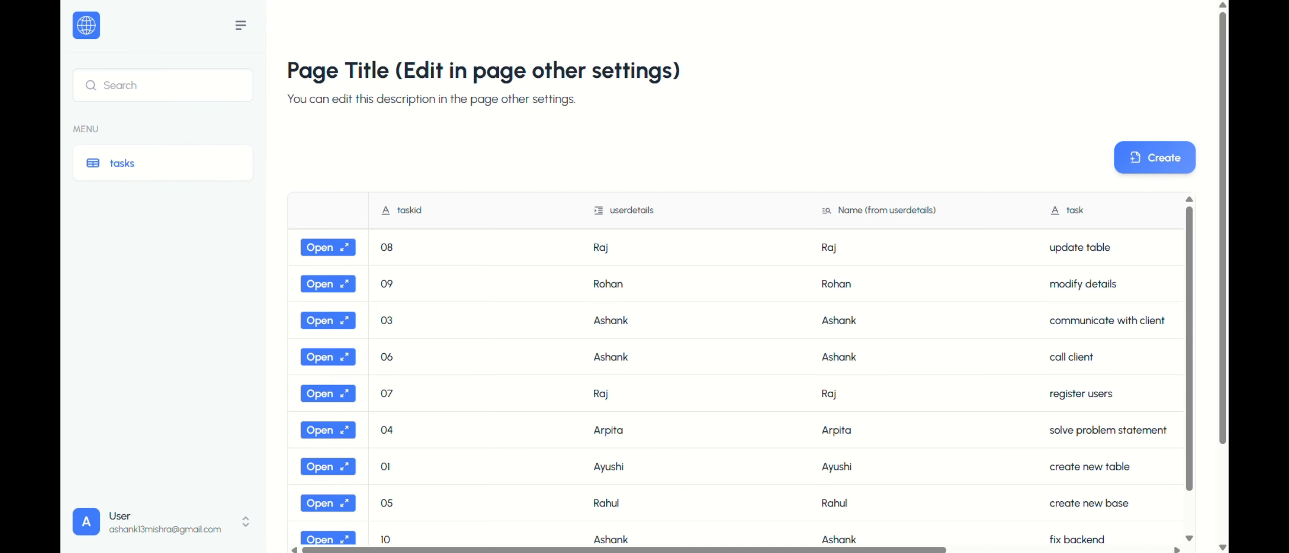
{"action": "left_click", "coordinate": [1128, 165]}
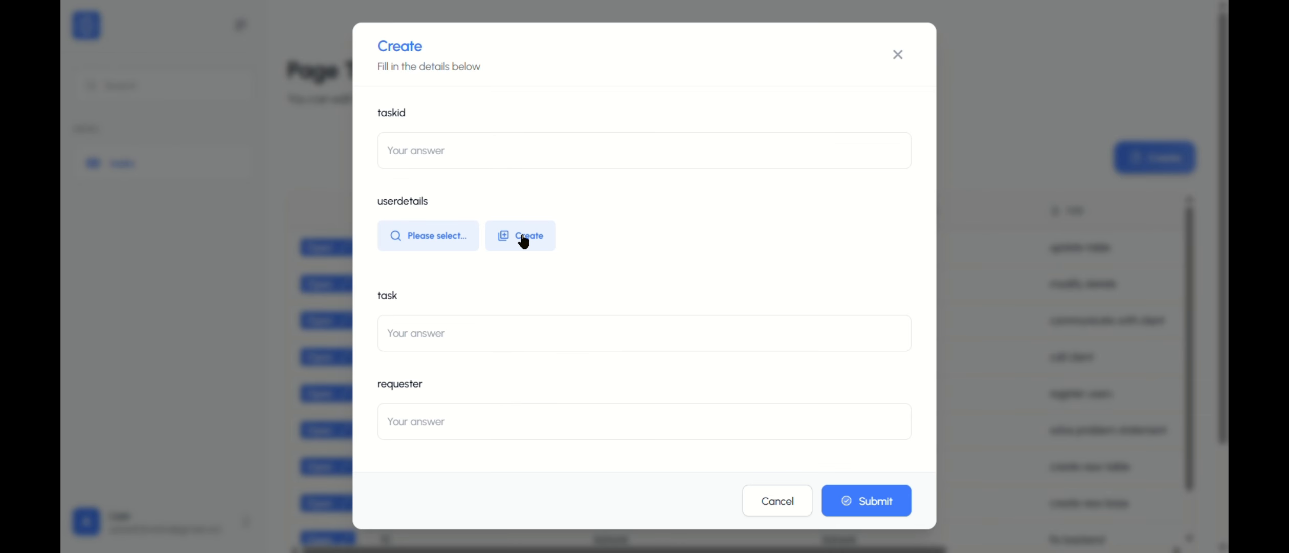
{"action": "left_click", "coordinate": [524, 241]}
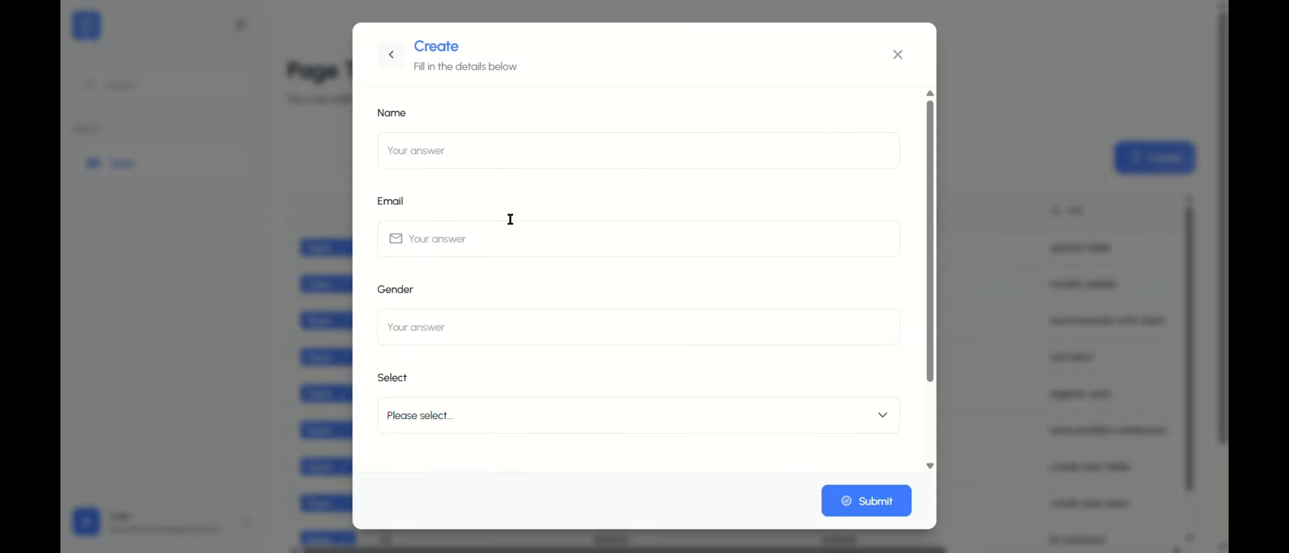
{"action": "left_click", "coordinate": [402, 57]}
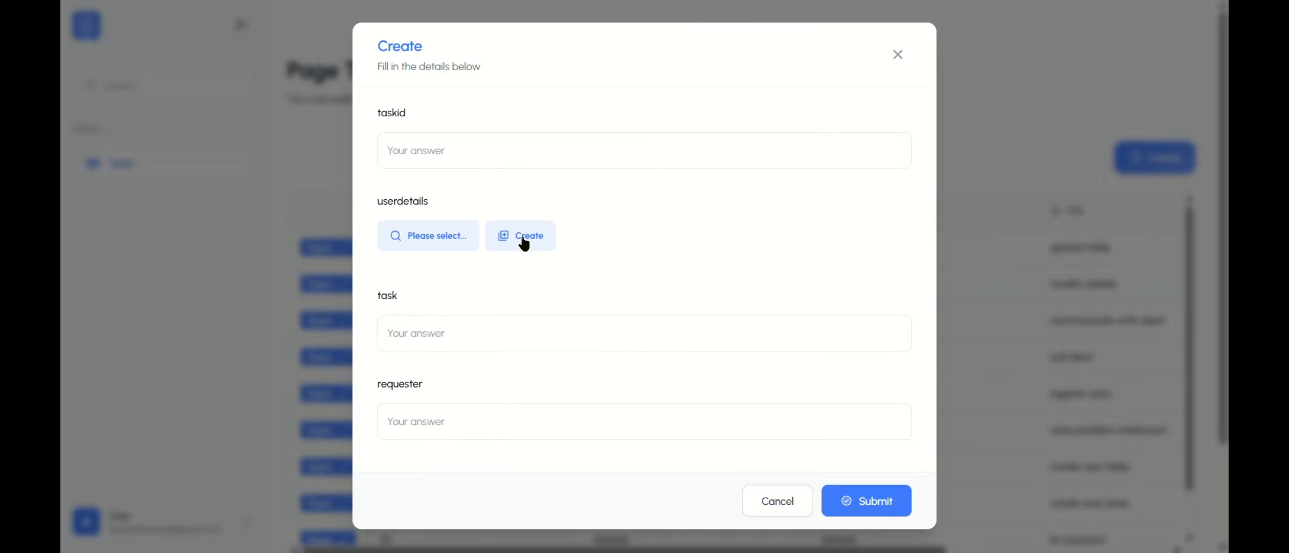
Step: Link an existing user in the new task form, open that linked record's edit form to check it, and discard the task
{"action": "left_click", "coordinate": [443, 237]}
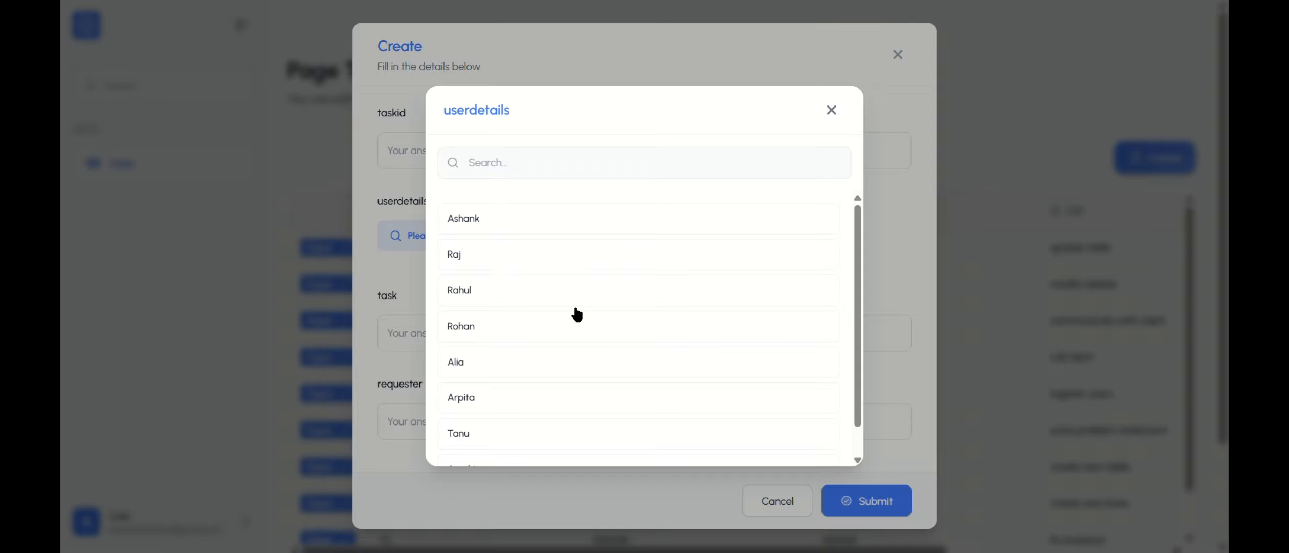
{"action": "left_click", "coordinate": [539, 325]}
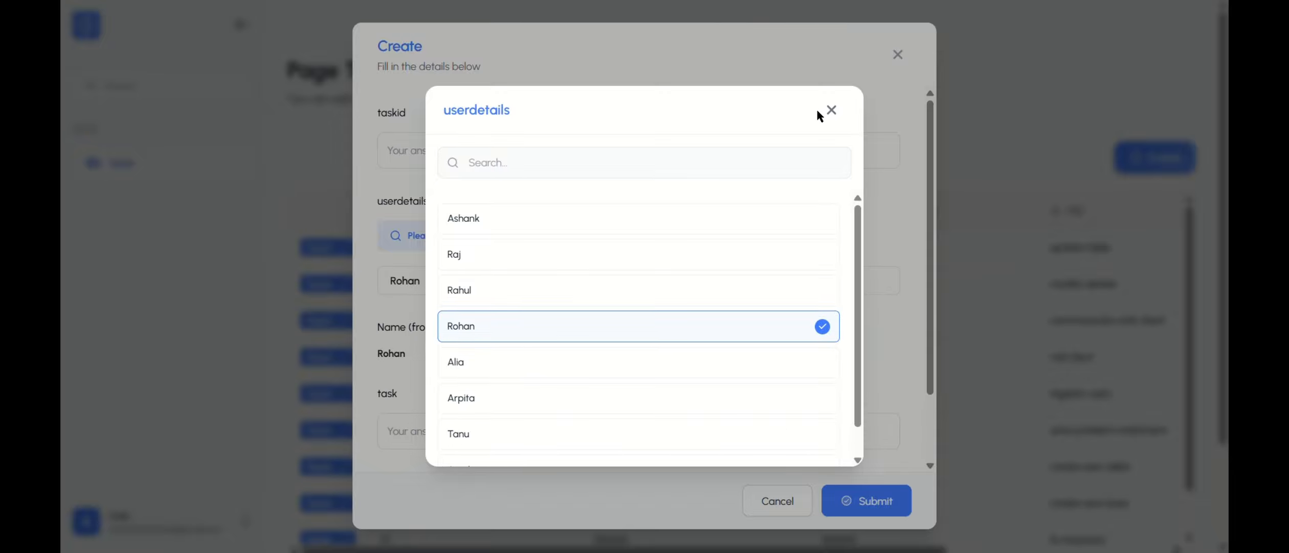
{"action": "left_click", "coordinate": [830, 111]}
{"action": "left_click", "coordinate": [864, 281]}
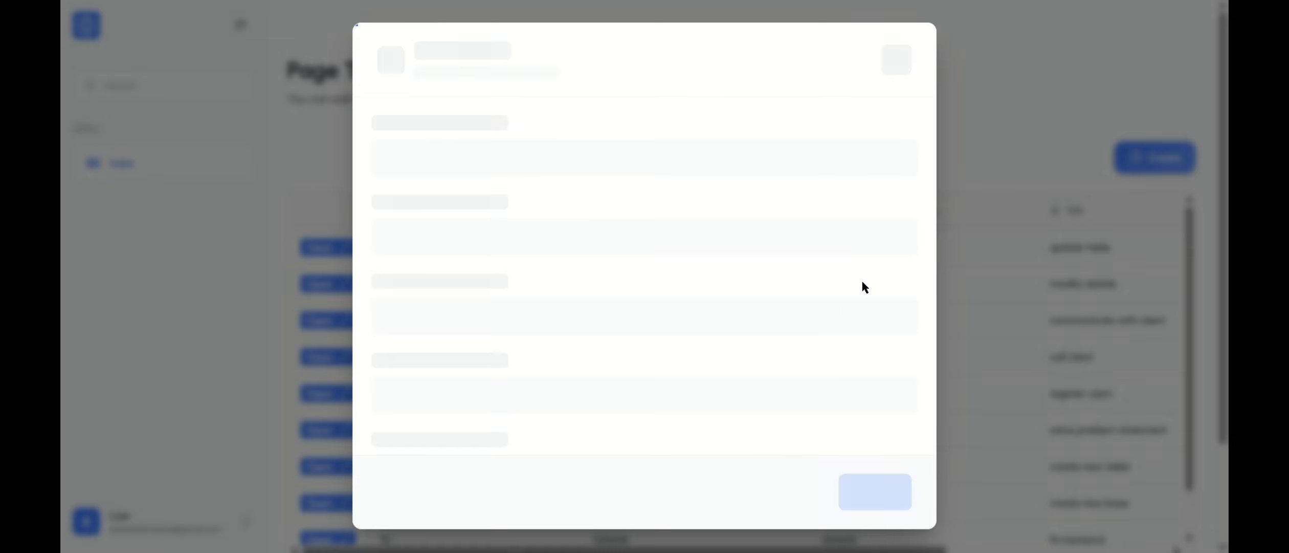
{"action": "left_click", "coordinate": [399, 60]}
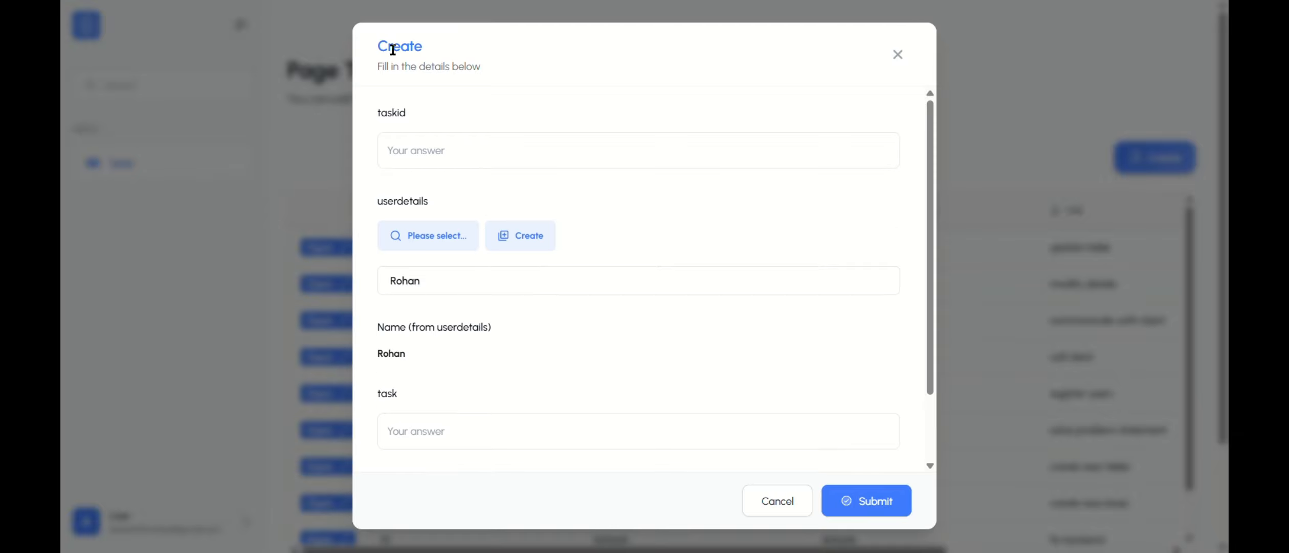
{"action": "left_click", "coordinate": [889, 60]}
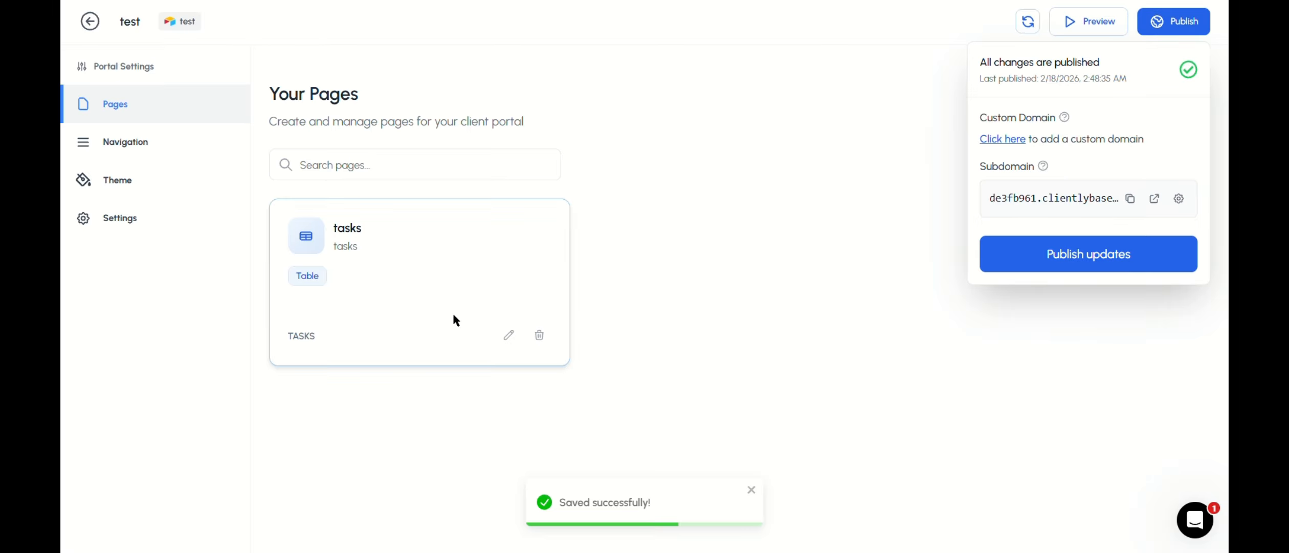
Step: Return to the portal builder and open the tasks page's userdetails permissions at the Enable Record View option
{"action": "left_click", "coordinate": [506, 333]}
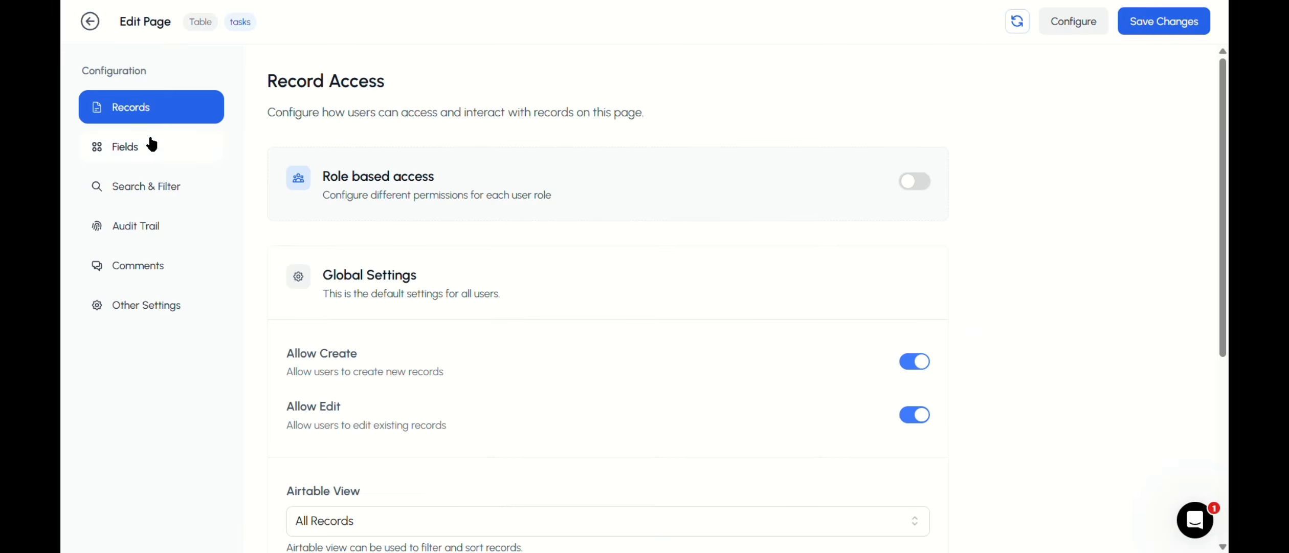
{"action": "left_click", "coordinate": [152, 145]}
{"action": "left_click", "coordinate": [380, 295]}
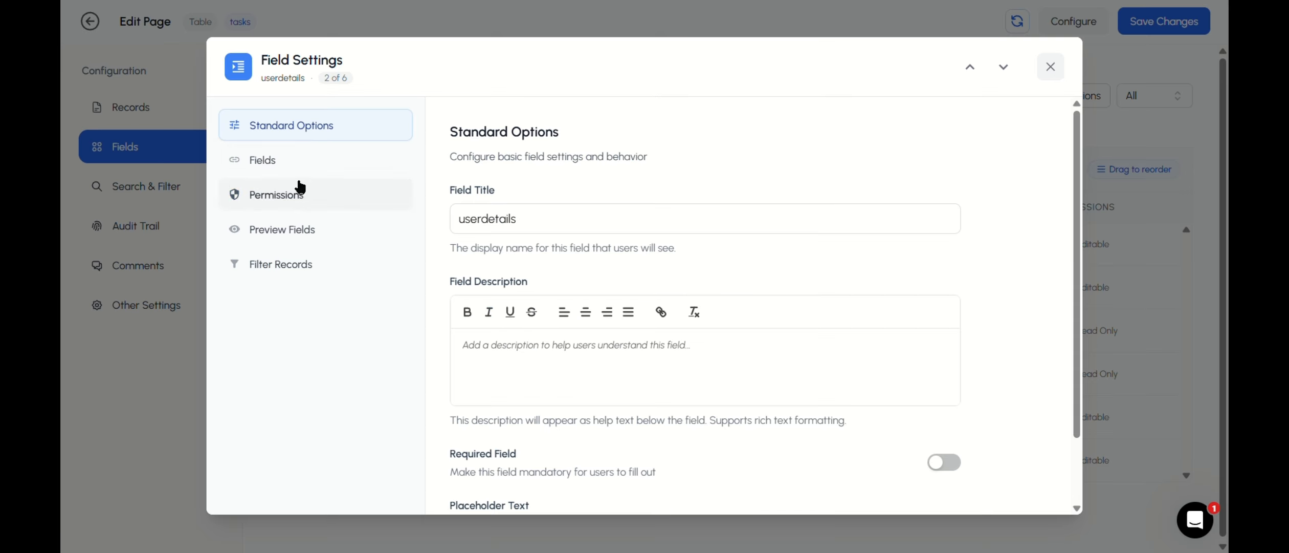
{"action": "left_click", "coordinate": [296, 195]}
{"action": "left_click_drag", "start_coordinate": [435, 282], "coordinate": [572, 268]}
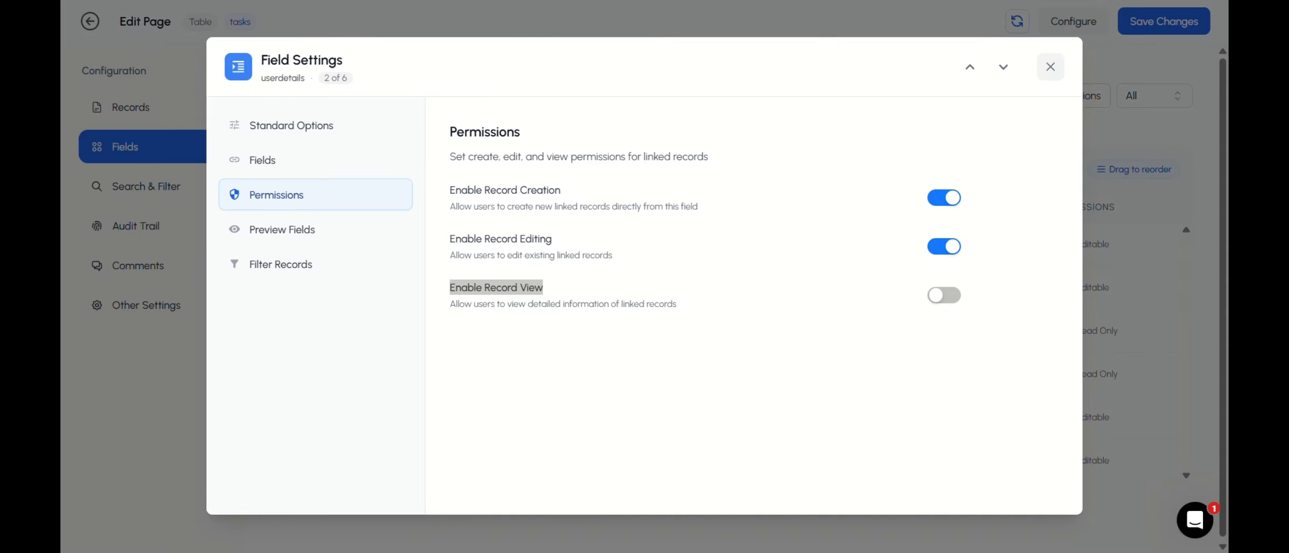
Step: Switch to the live portal and open the details of task 03 to examine its linked userdetails record
{"action": "left_click", "coordinate": [279, 1]}
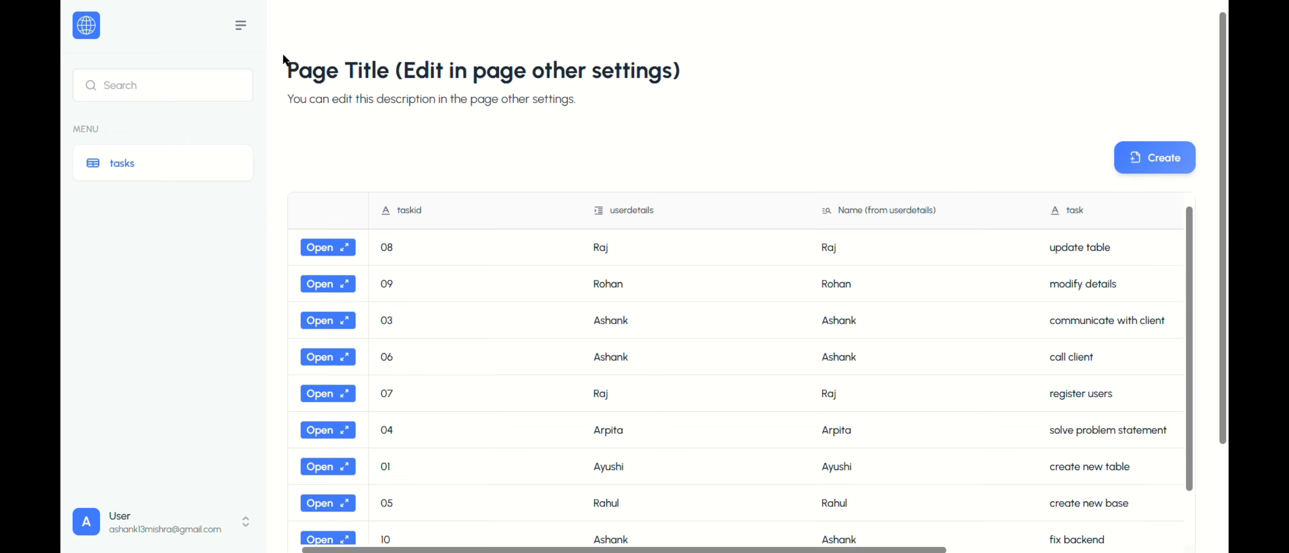
{"action": "scroll", "coordinate": [407, 294], "scroll_direction": "down", "scroll_amount": 2}
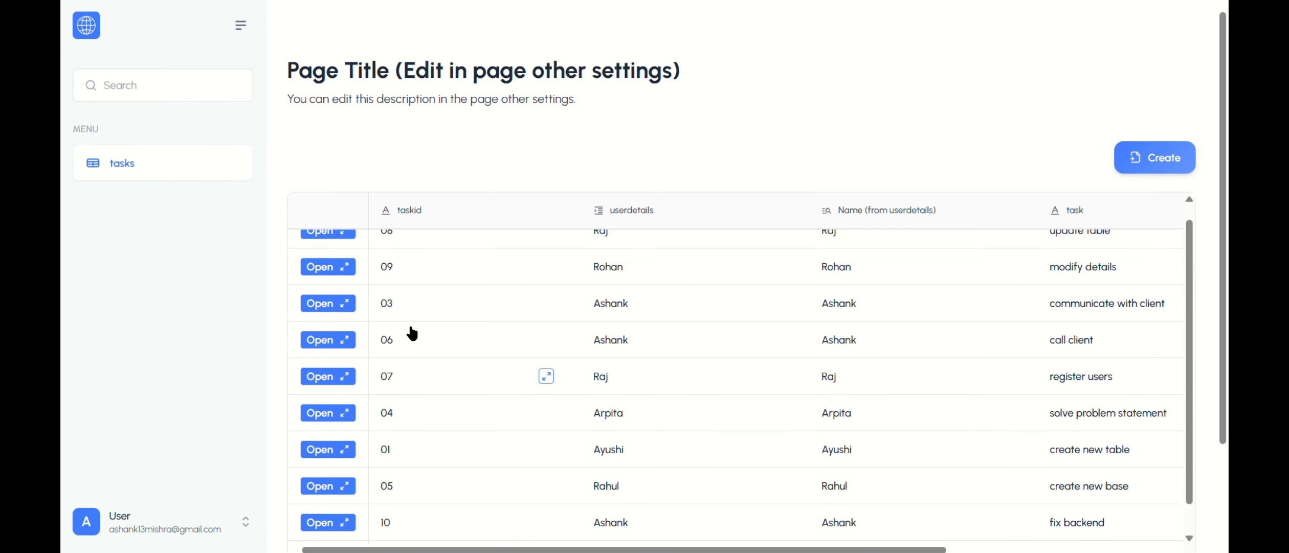
{"action": "scroll", "coordinate": [409, 337], "scroll_direction": "up", "scroll_amount": 2}
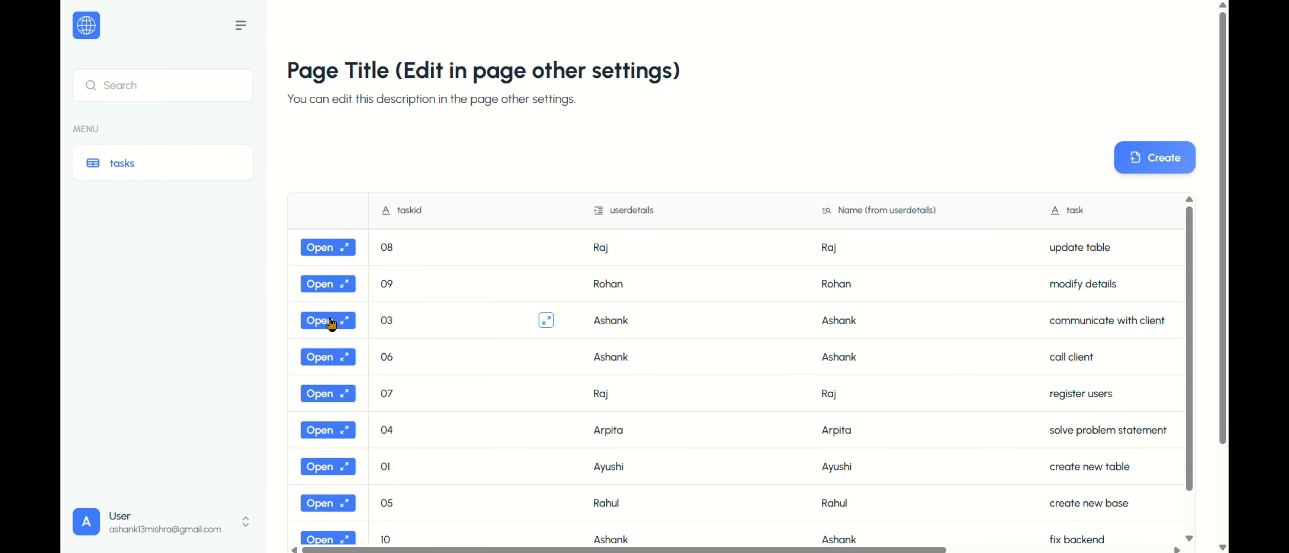
{"action": "left_click", "coordinate": [330, 321]}
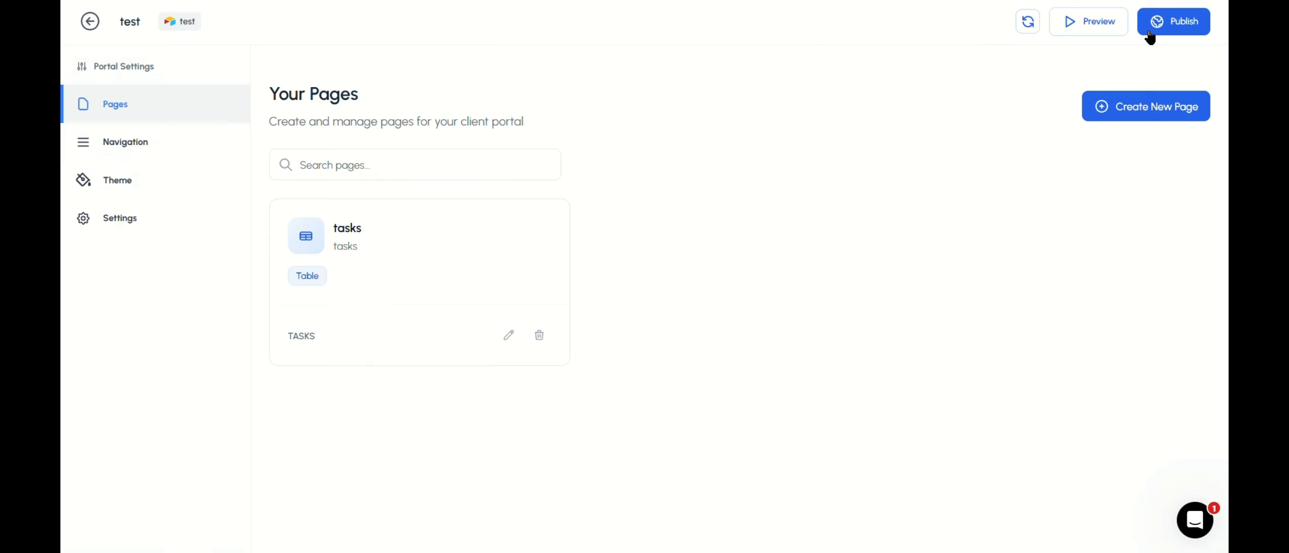
Step: Save the tasks page with Enable Record View turned on for userdetails, and publish the portal updates
{"action": "left_click", "coordinate": [1151, 23]}
{"action": "left_click", "coordinate": [1130, 250]}
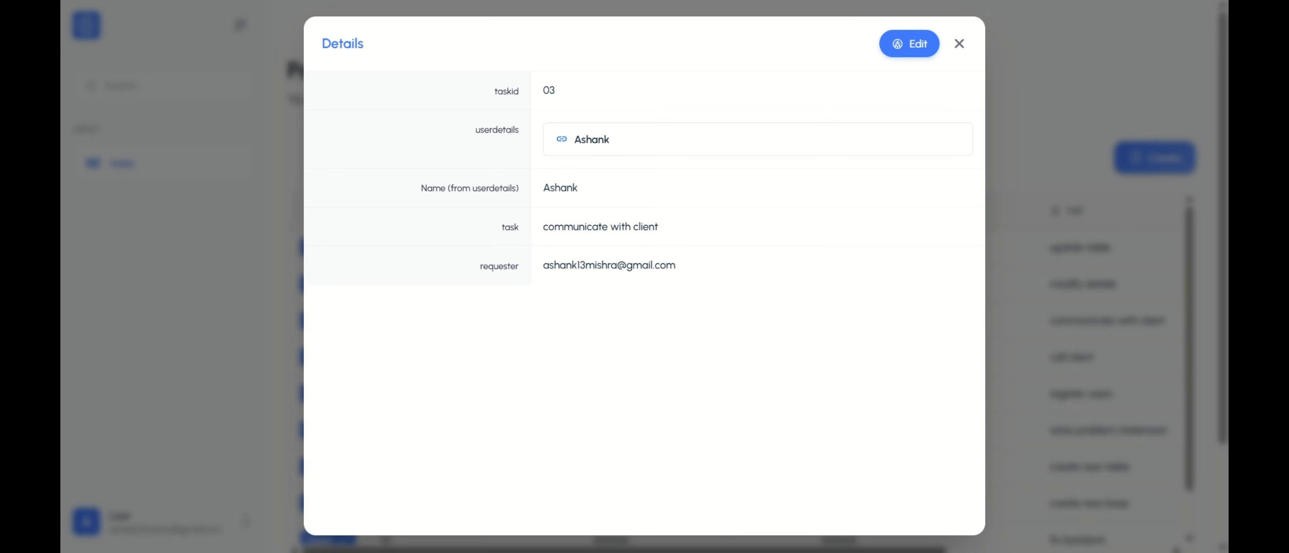
Step: Reload the published portal and open the linked userdetails record from the details of task 03
{"action": "key", "text": "ctrl+r"}
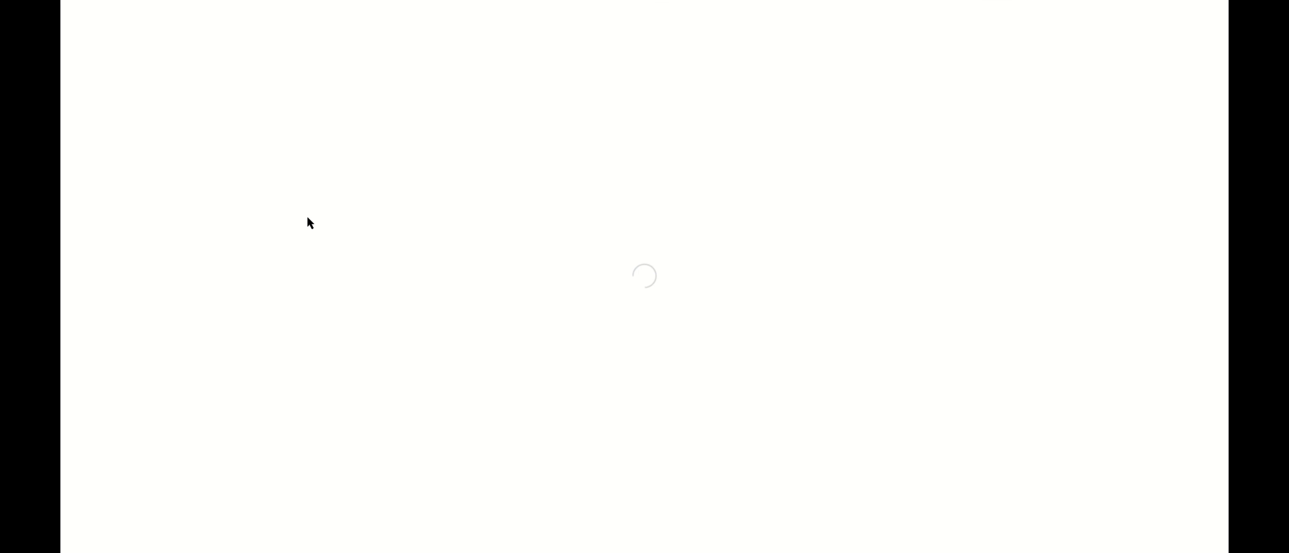
{"action": "left_click", "coordinate": [337, 319]}
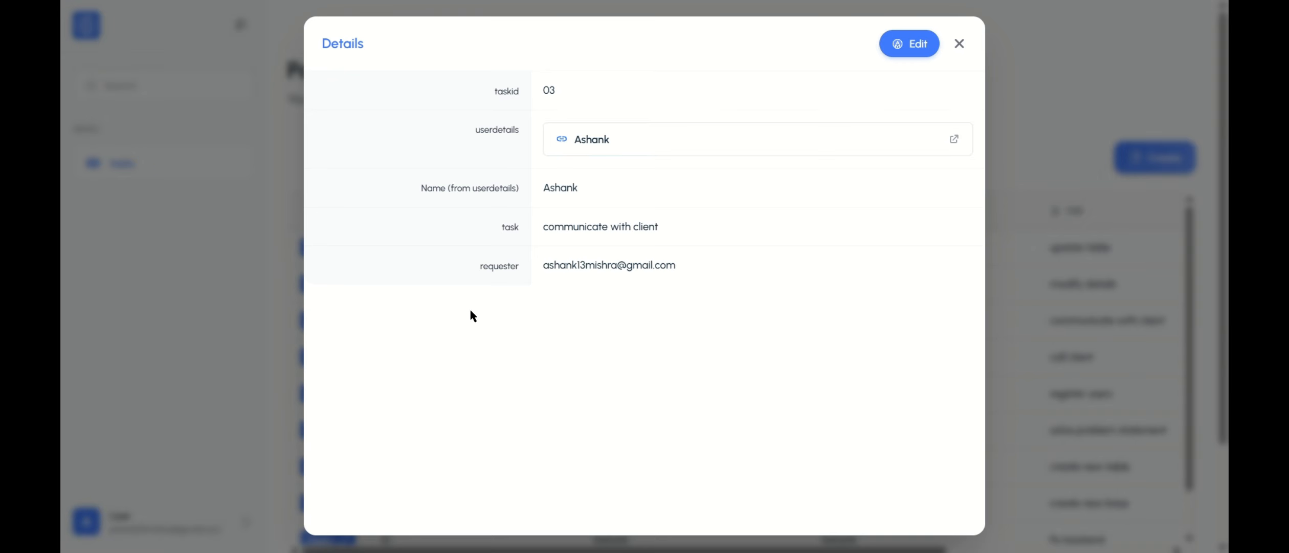
{"action": "left_click", "coordinate": [607, 143]}
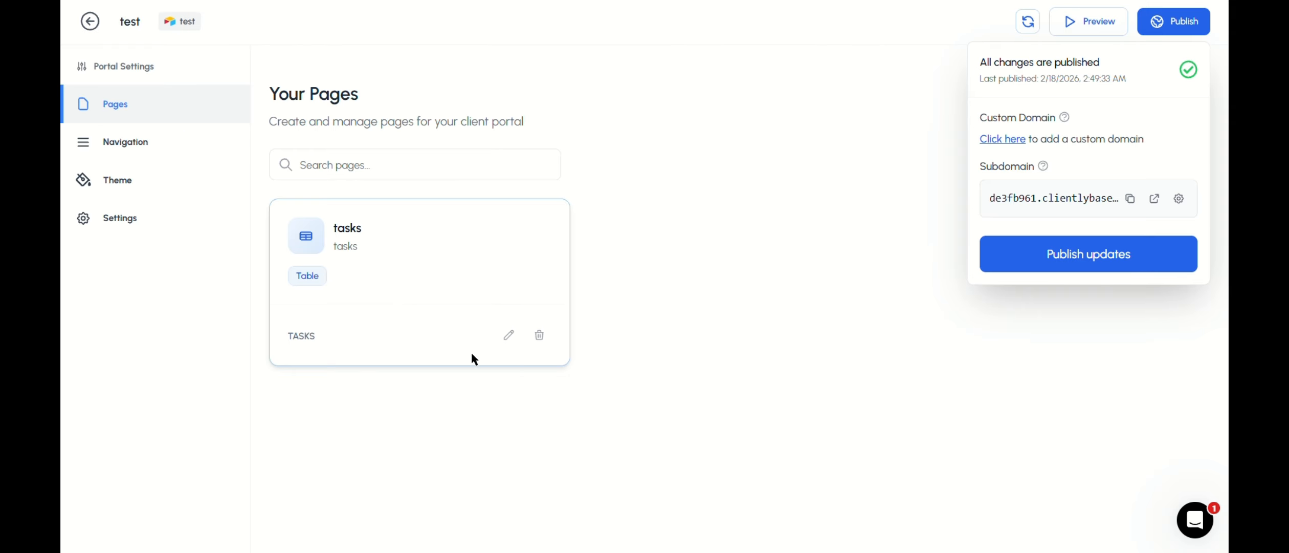
Step: Return to the portal builder and open the linked-record field configurations of userdetails on the tasks page to review the field list
{"action": "left_click", "coordinate": [507, 415]}
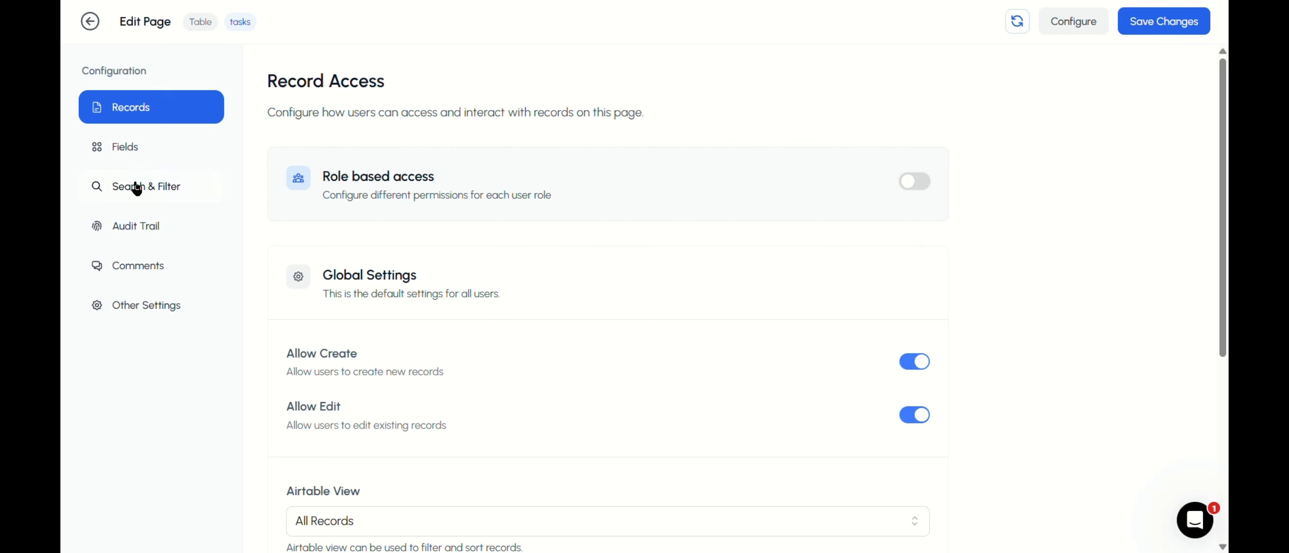
{"action": "left_click", "coordinate": [148, 146]}
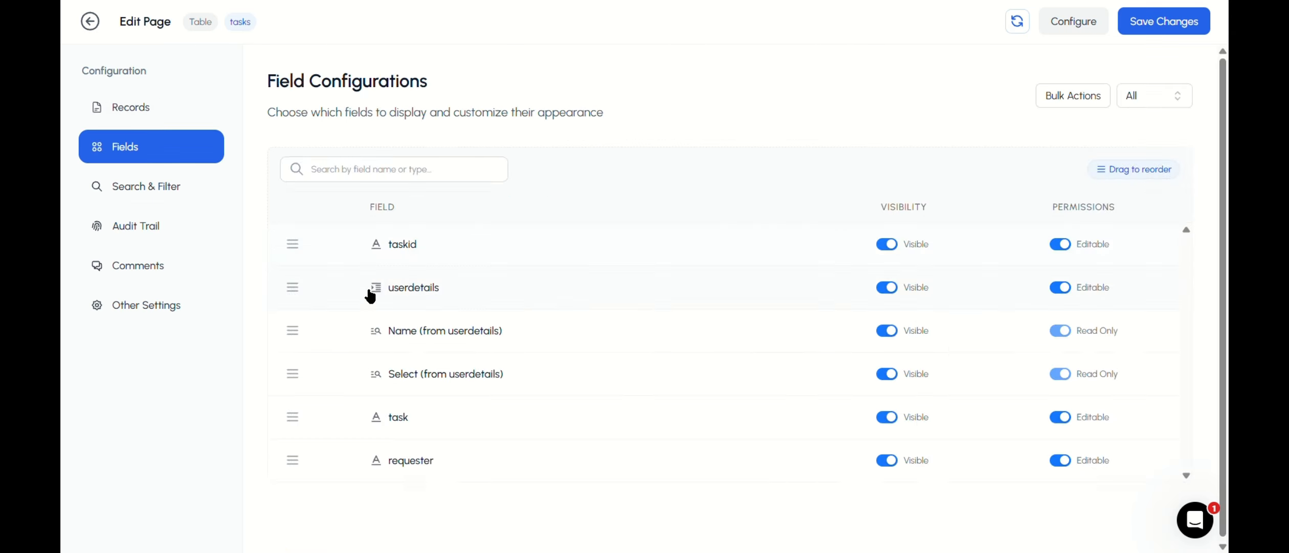
{"action": "left_click", "coordinate": [365, 292]}
{"action": "left_click", "coordinate": [305, 172]}
{"action": "left_click", "coordinate": [305, 172]}
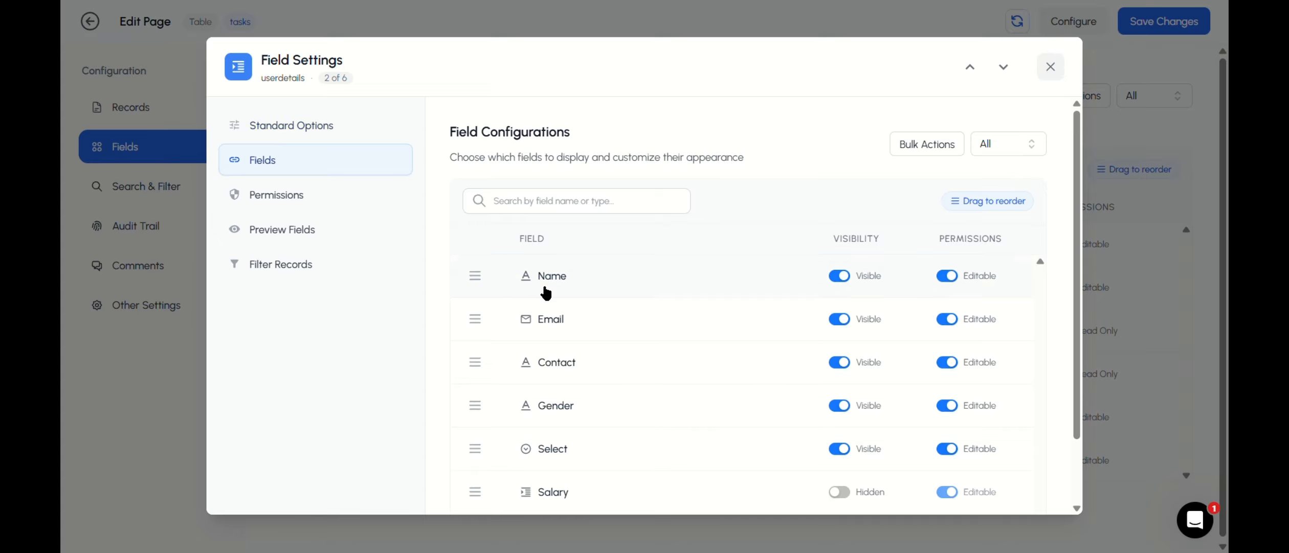
{"action": "scroll", "coordinate": [573, 307], "scroll_direction": "down", "scroll_amount": 2}
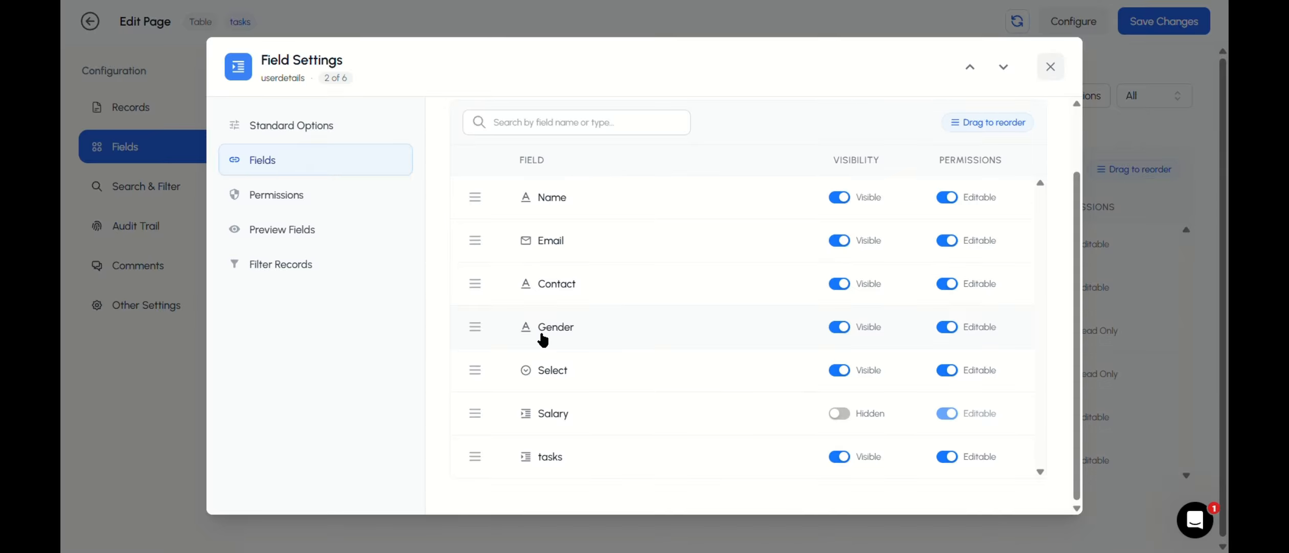
{"action": "scroll", "coordinate": [702, 348], "scroll_direction": "up", "scroll_amount": 1}
{"action": "scroll", "coordinate": [601, 337], "scroll_direction": "down", "scroll_amount": 1}
{"action": "scroll", "coordinate": [634, 321], "scroll_direction": "up", "scroll_amount": 1}
{"action": "scroll", "coordinate": [854, 322], "scroll_direction": "down", "scroll_amount": 1}
Step: Hide the Contact, Gender, Select and tasks fields in the linked-record field configurations of userdetails
{"action": "left_click", "coordinate": [844, 297]}
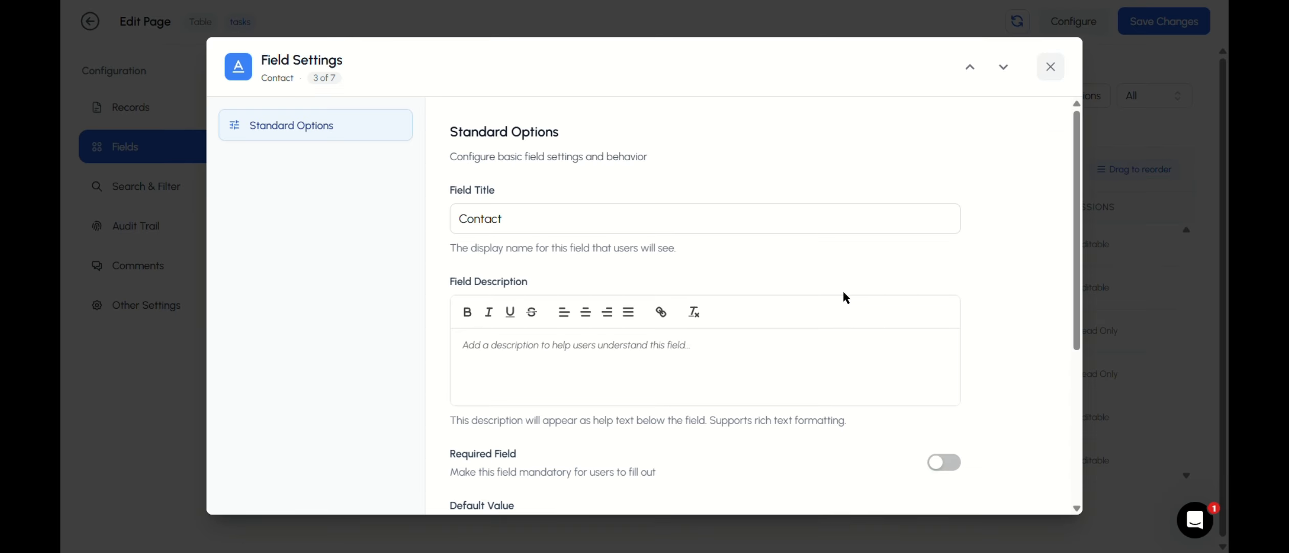
{"action": "left_click", "coordinate": [1053, 64]}
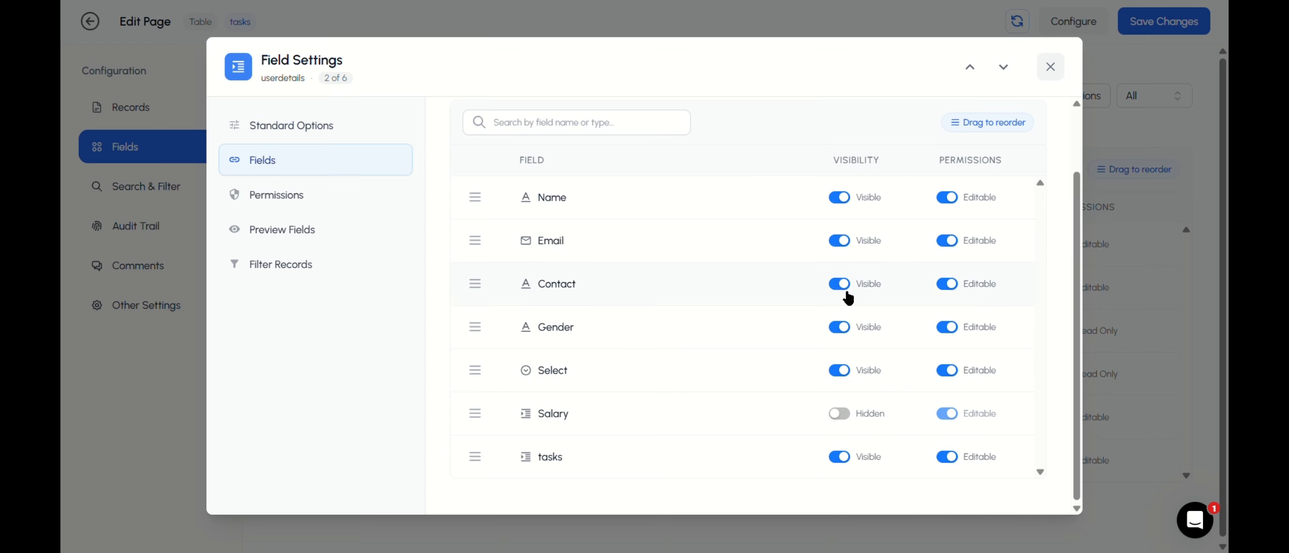
{"action": "left_click", "coordinate": [841, 285]}
{"action": "left_click", "coordinate": [840, 326]}
{"action": "left_click", "coordinate": [1049, 63]}
{"action": "left_click", "coordinate": [840, 326]}
{"action": "left_click", "coordinate": [840, 369]}
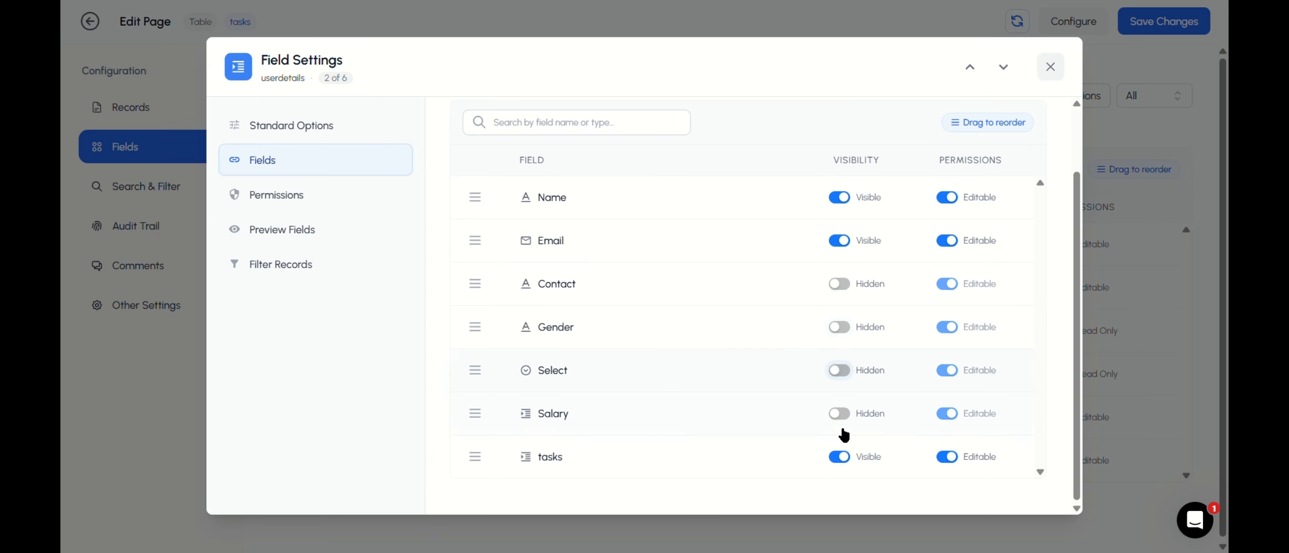
{"action": "left_click", "coordinate": [839, 456]}
Step: Close the userdetails field settings, save the tasks page, and publish the portal updates
{"action": "scroll", "coordinate": [849, 409], "scroll_direction": "up", "scroll_amount": 3}
{"action": "left_click", "coordinate": [1051, 66]}
{"action": "left_click", "coordinate": [1160, 28]}
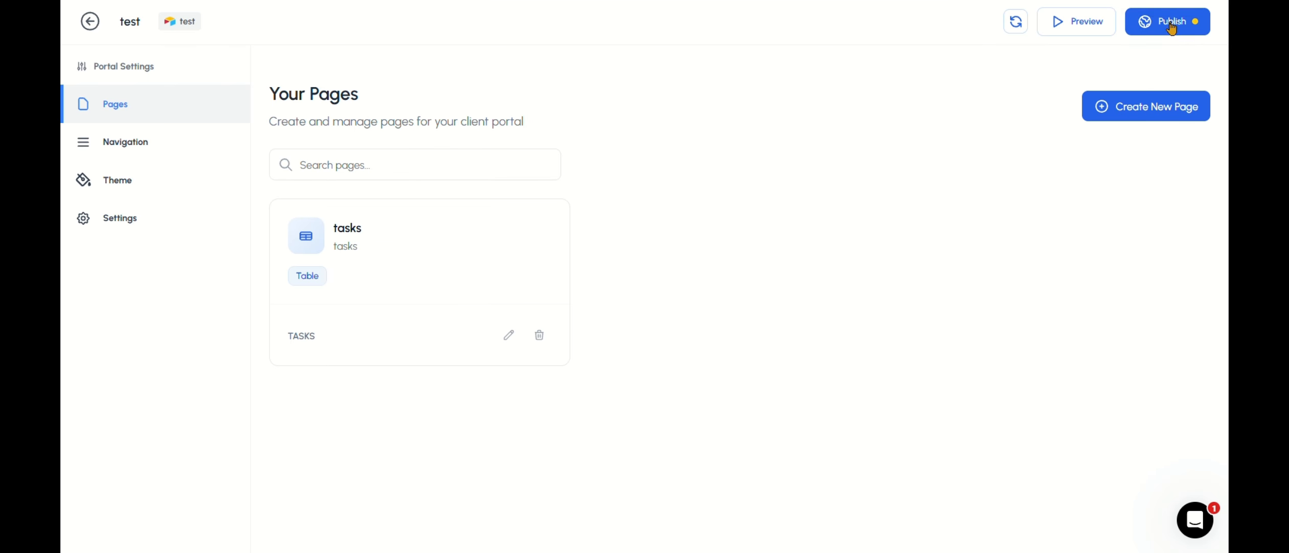
{"action": "left_click", "coordinate": [1197, 21]}
{"action": "left_click", "coordinate": [1100, 253]}
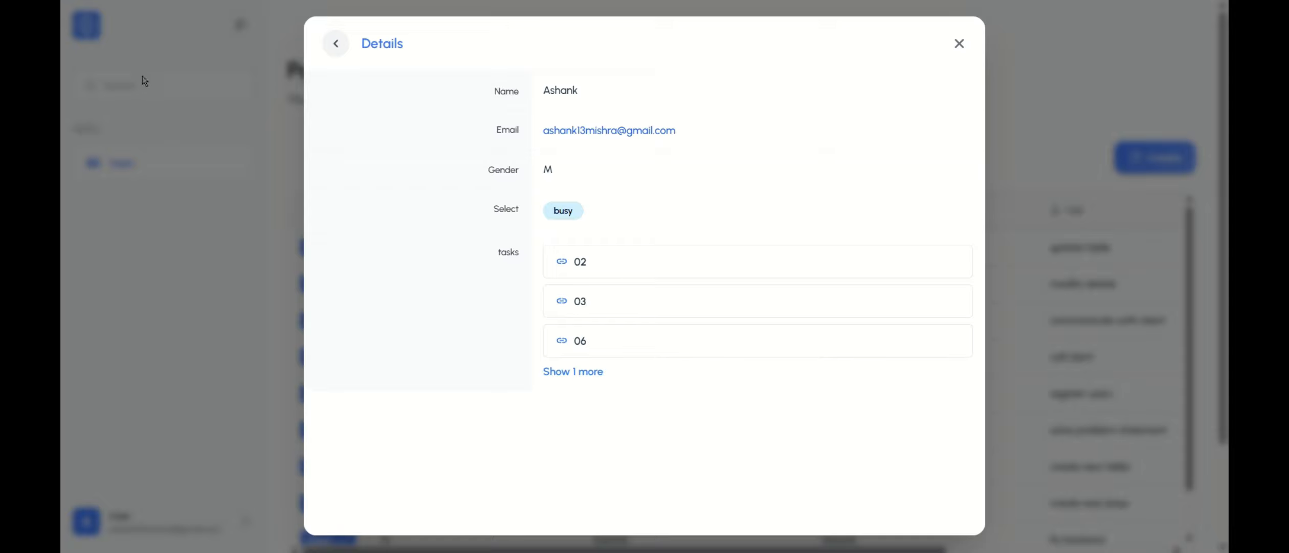
Step: Reload the published portal and check which fields the linked userdetails record of task 03 displays
{"action": "key", "text": "ctrl+r"}
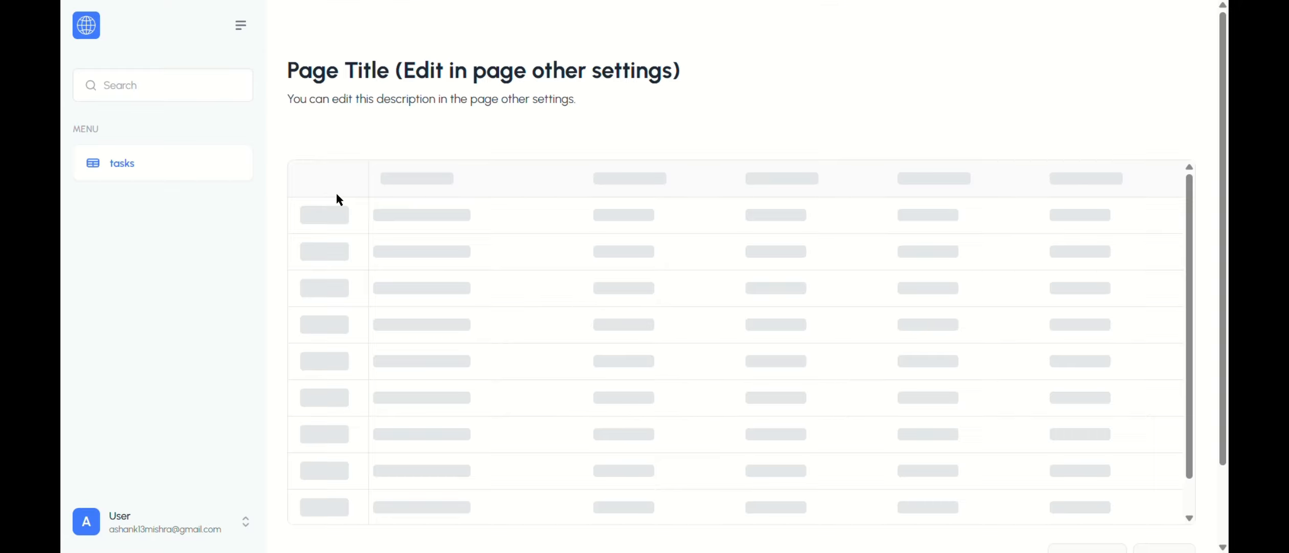
{"action": "left_click", "coordinate": [547, 319]}
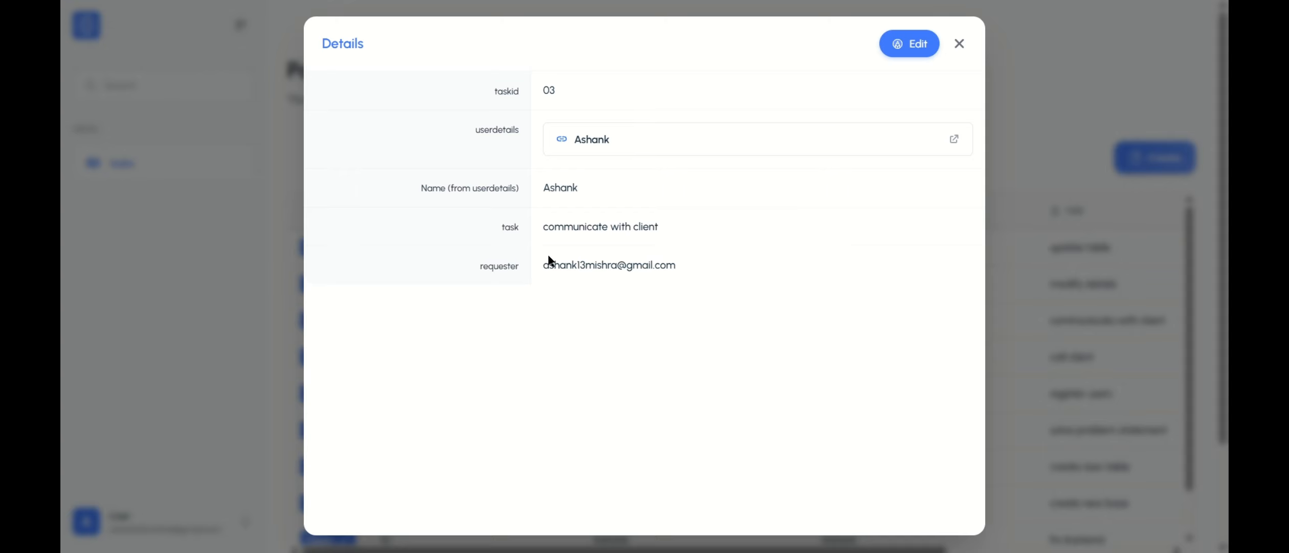
{"action": "left_click", "coordinate": [592, 140]}
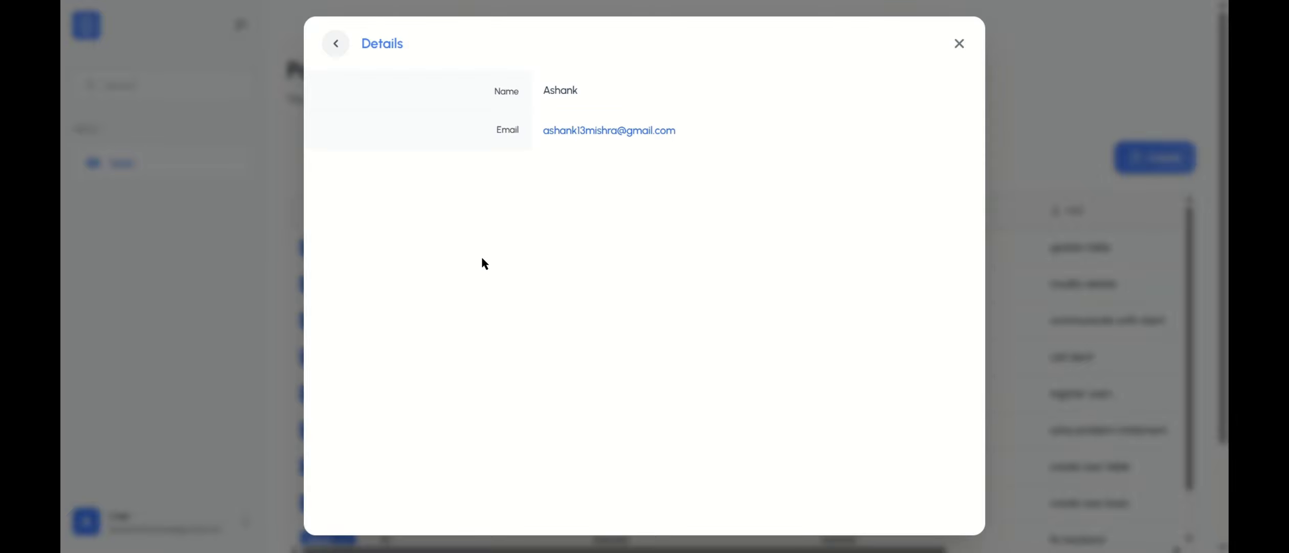
{"action": "left_click_drag", "start_coordinate": [561, 90], "coordinate": [546, 140]}
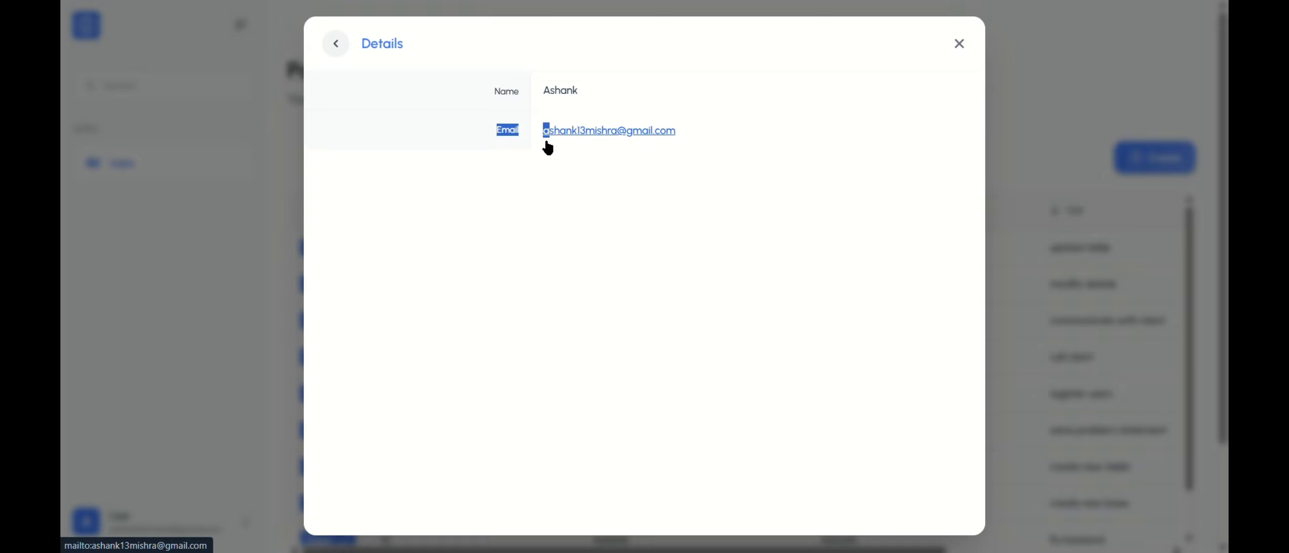
{"action": "left_click", "coordinate": [524, 235]}
{"action": "left_click", "coordinate": [336, 44]}
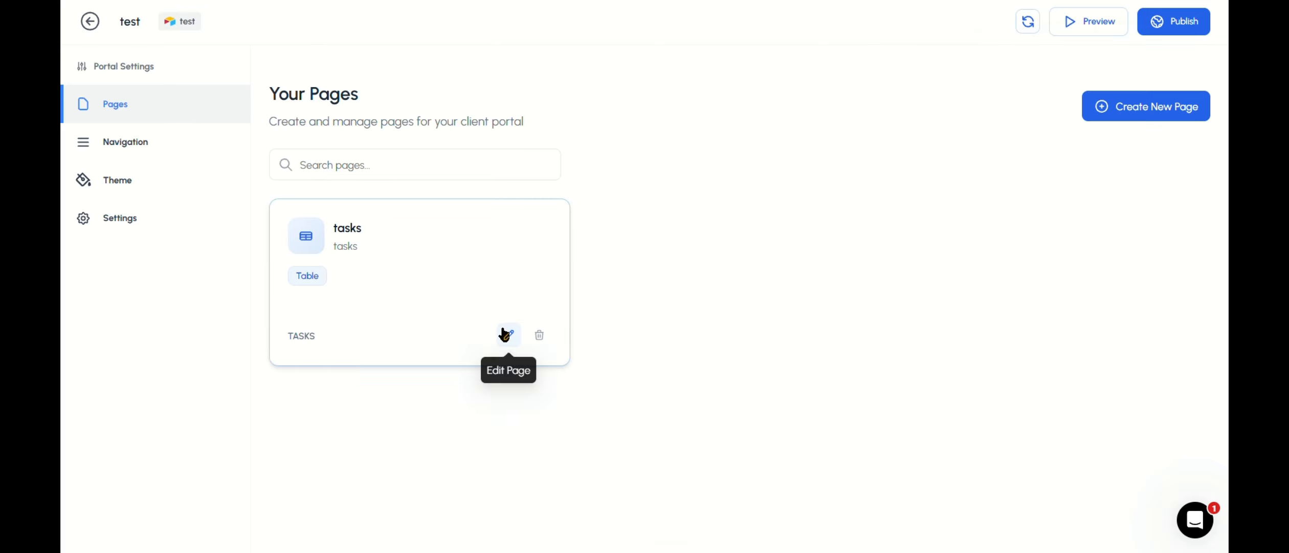
Step: Reopen the tasks page in the portal builder and open the Preview Fields settings of userdetails
{"action": "left_click", "coordinate": [508, 333]}
{"action": "left_click", "coordinate": [154, 150]}
{"action": "left_click", "coordinate": [161, 185]}
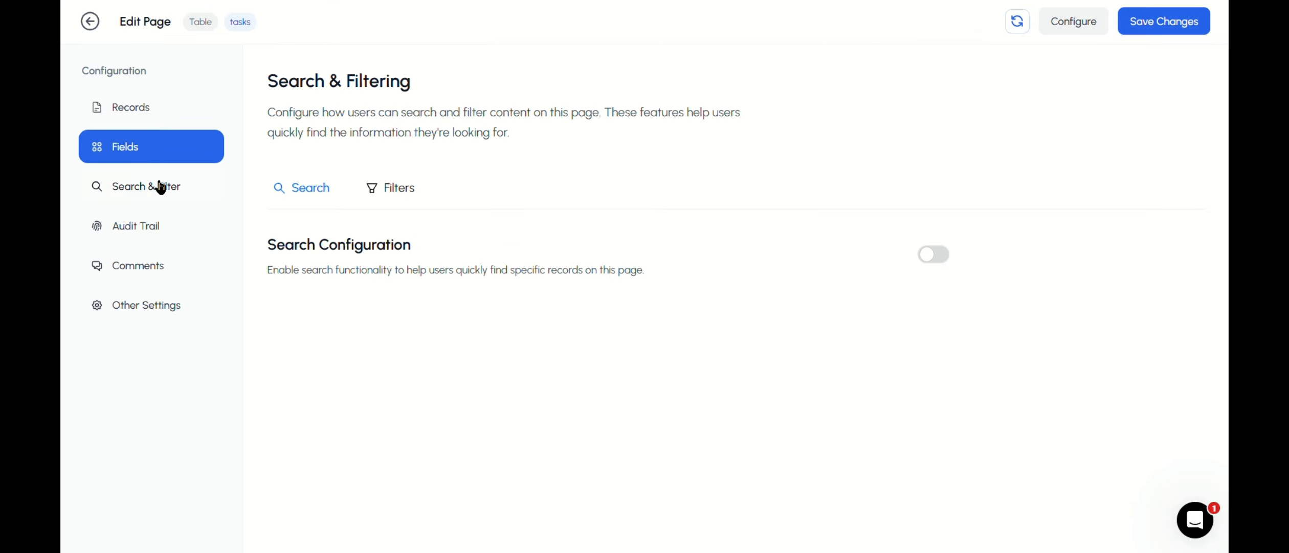
{"action": "left_click", "coordinate": [160, 149]}
{"action": "left_click", "coordinate": [379, 285]}
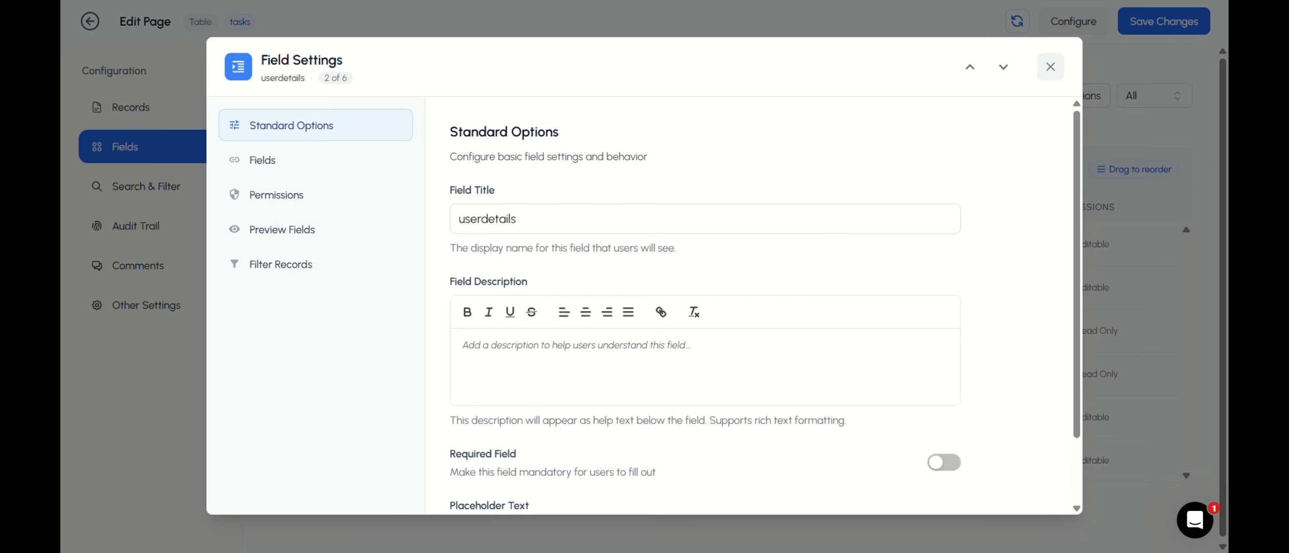
{"action": "left_click", "coordinate": [361, 237]}
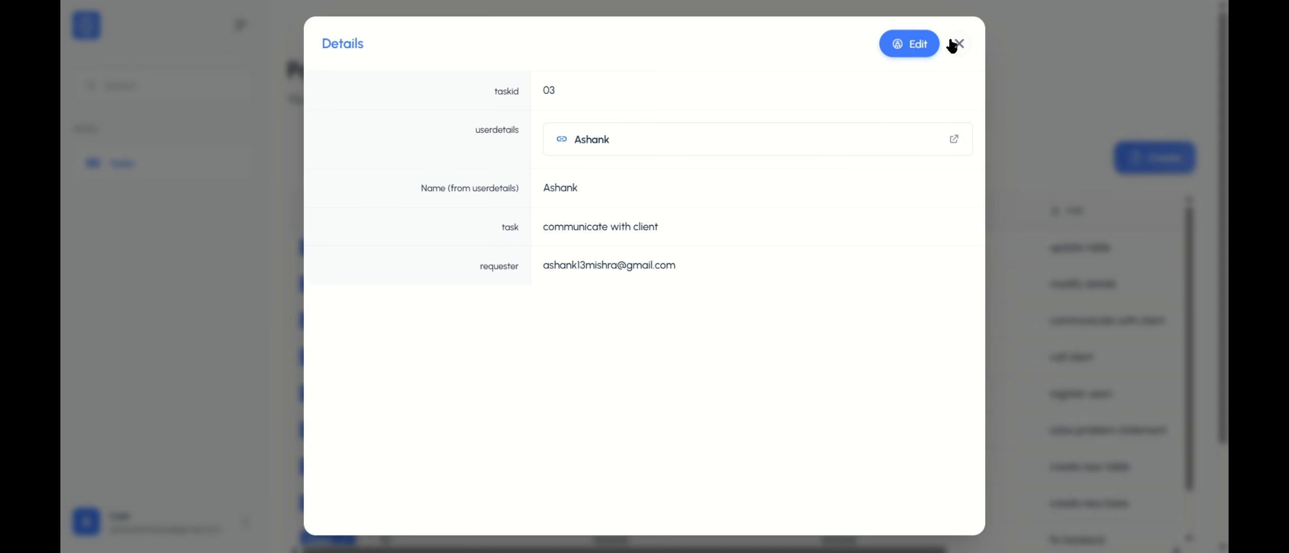
Step: In the published portal, close task 03 and open task 09 to examine how its linked userdetails record is previewed
{"action": "left_click", "coordinate": [960, 43]}
{"action": "scroll", "coordinate": [742, 292], "scroll_direction": "down", "scroll_amount": 2}
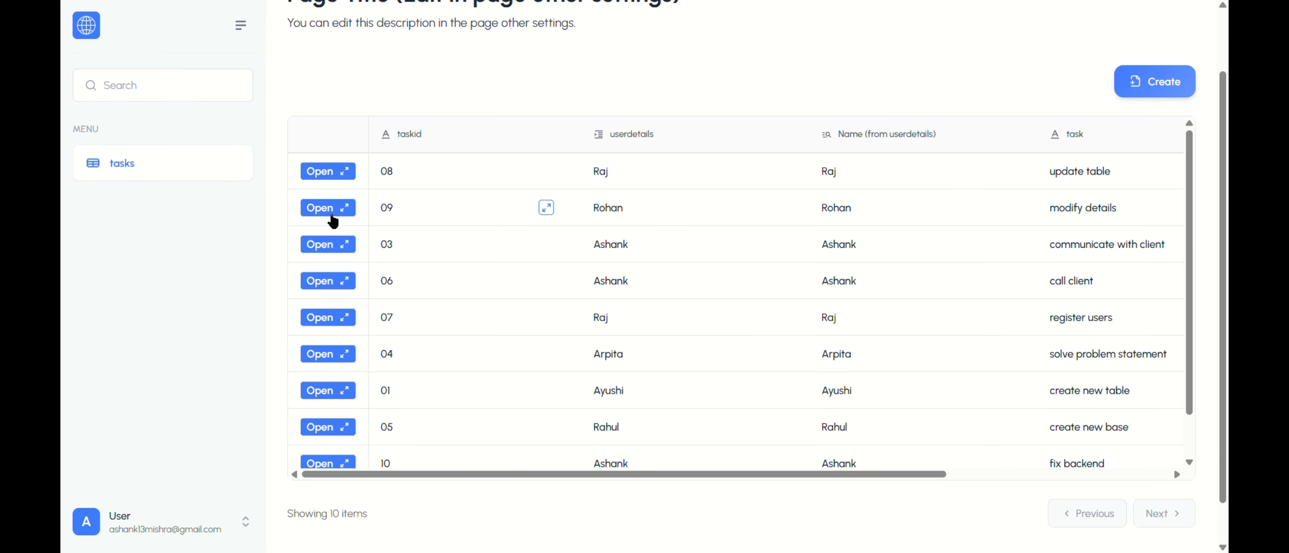
{"action": "left_click", "coordinate": [340, 207]}
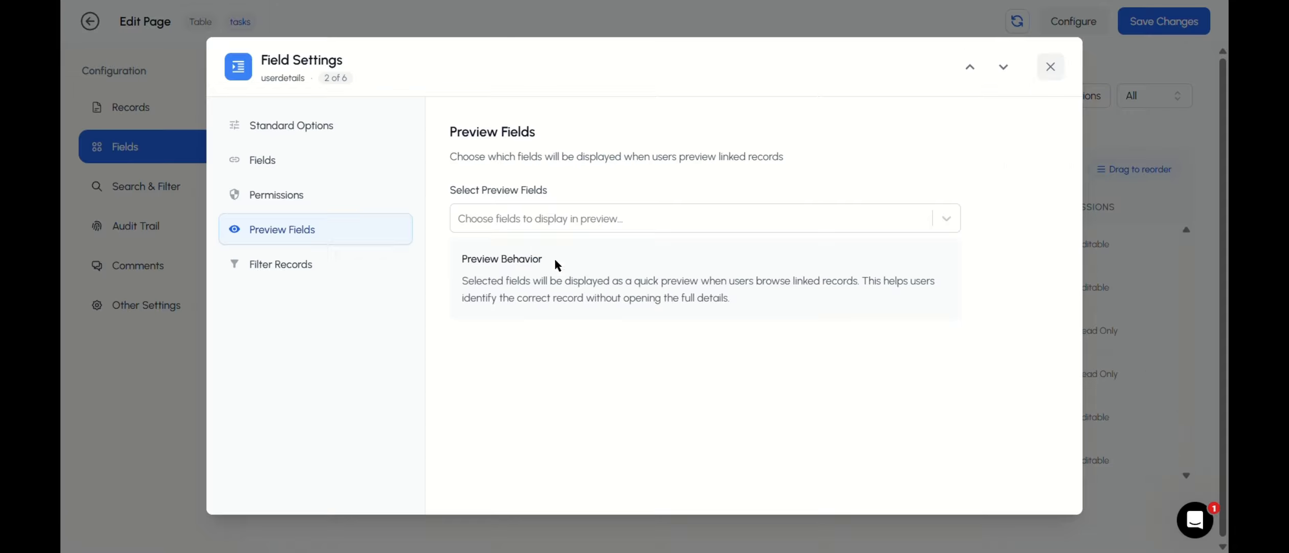
Step: Choose Name and Email as the preview fields for linked userdetails records in the portal builder
{"action": "left_click", "coordinate": [603, 220]}
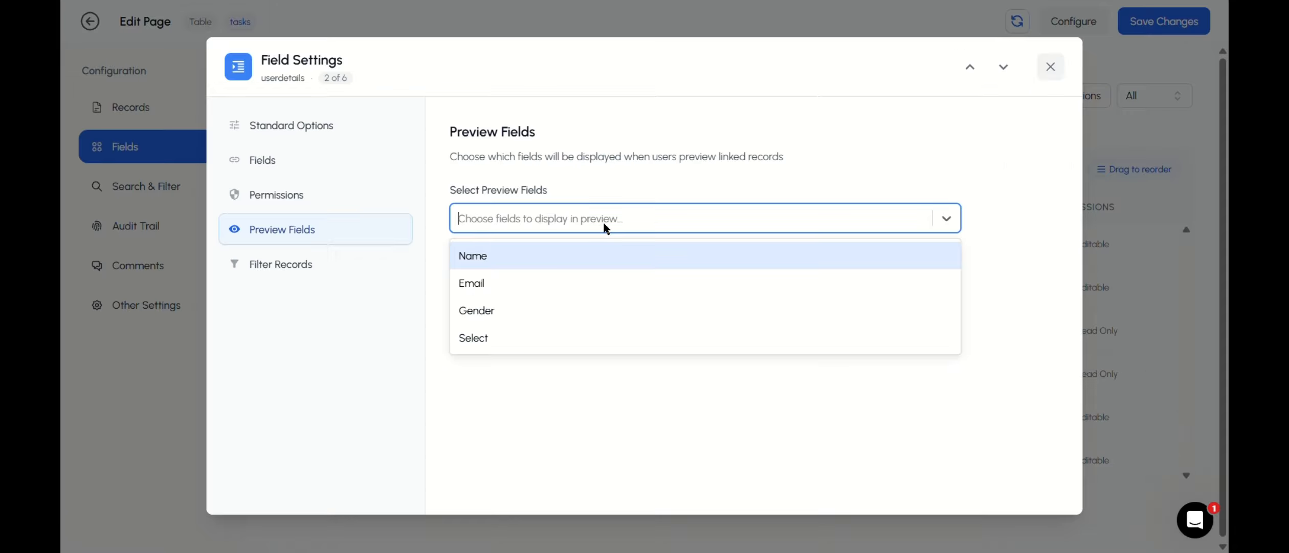
{"action": "left_click", "coordinate": [533, 256]}
{"action": "left_click", "coordinate": [533, 256]}
{"action": "left_click", "coordinate": [612, 362]}
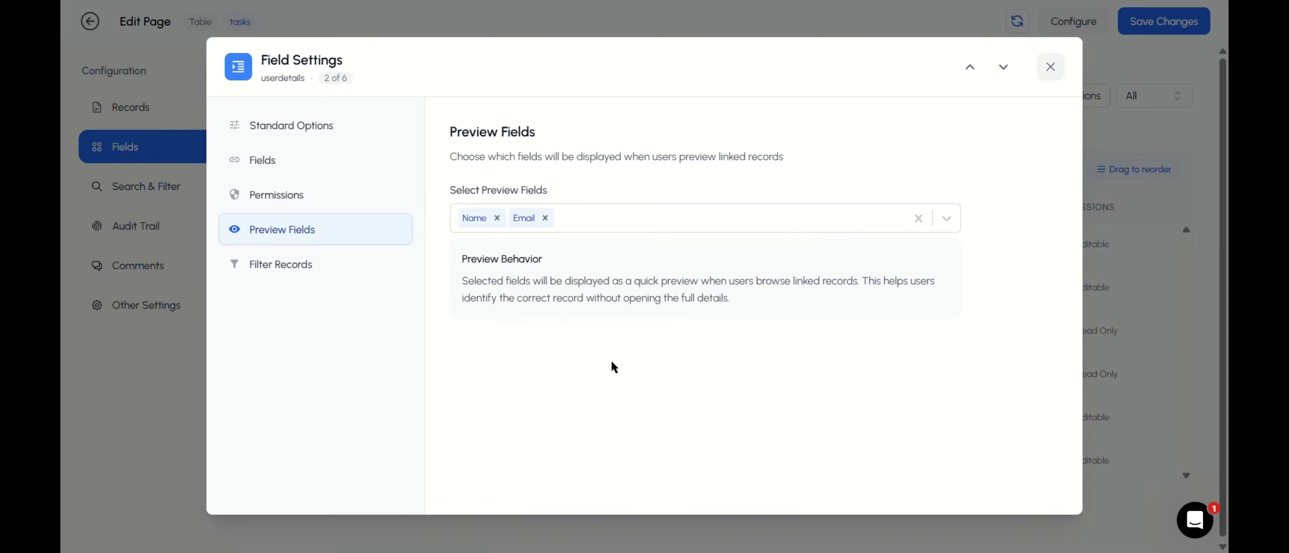
Step: Save the tasks page with the new preview field selection and publish the portal updates
{"action": "left_click", "coordinate": [1051, 65]}
{"action": "left_click", "coordinate": [1144, 26]}
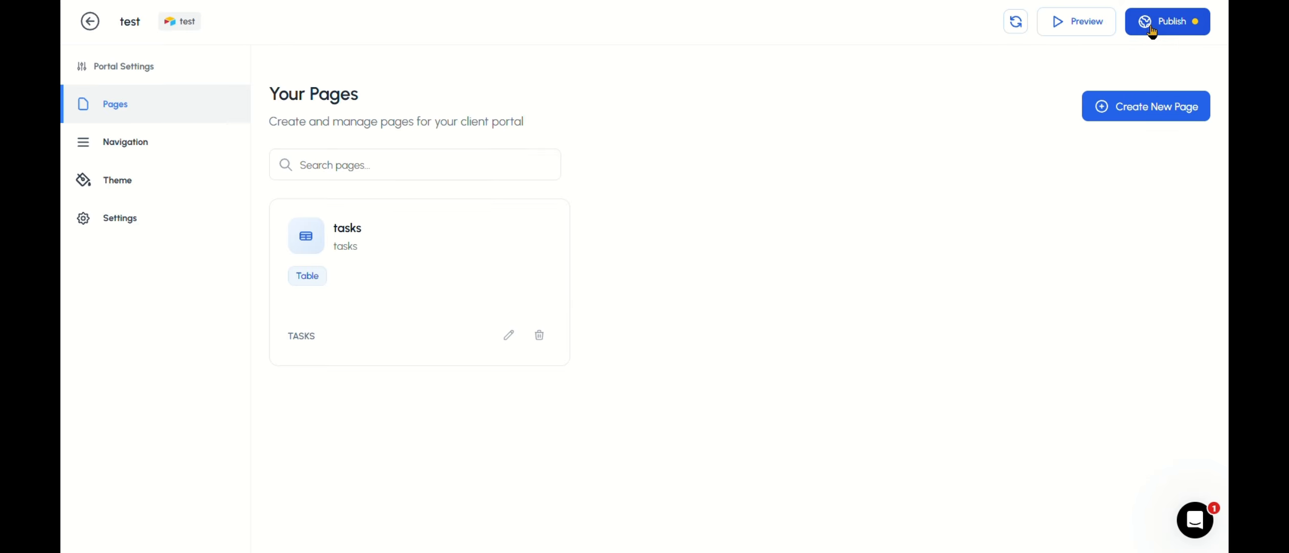
{"action": "left_click", "coordinate": [1152, 32]}
{"action": "left_click", "coordinate": [1080, 254]}
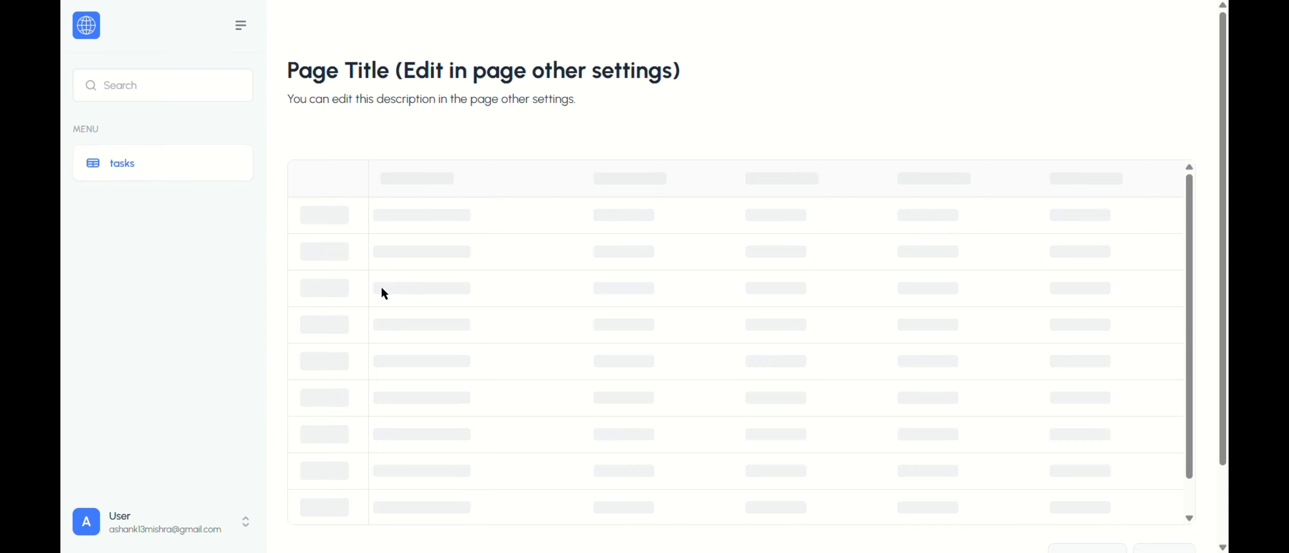
Step: Open task 03 in the published portal to examine its userdetails preview, and close the details
{"action": "left_click", "coordinate": [322, 276]}
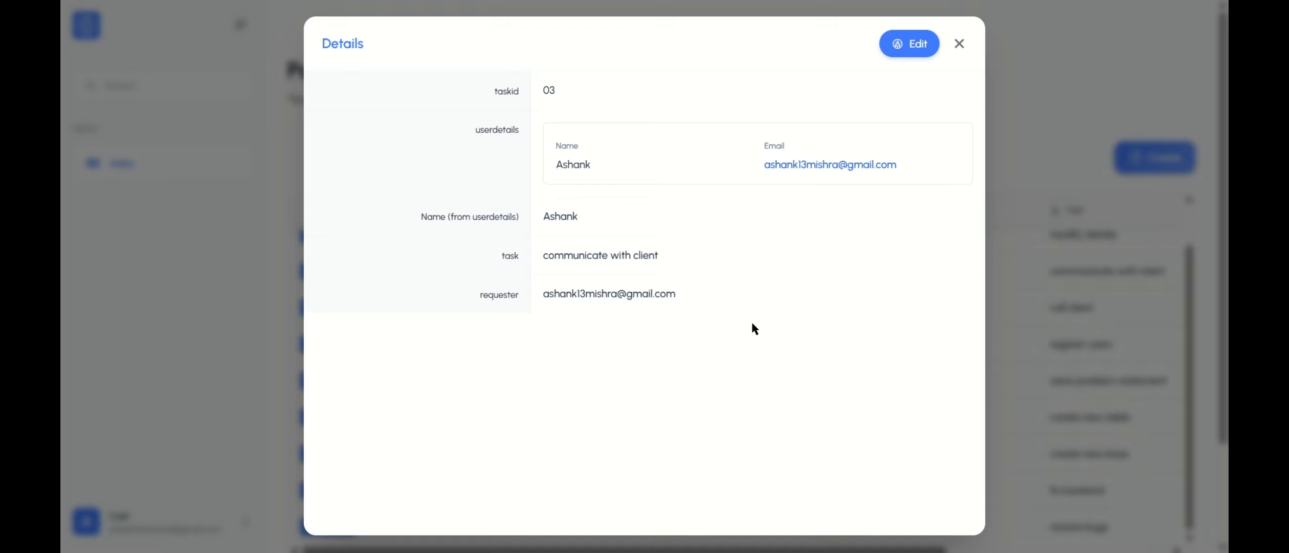
{"action": "left_click", "coordinate": [956, 46]}
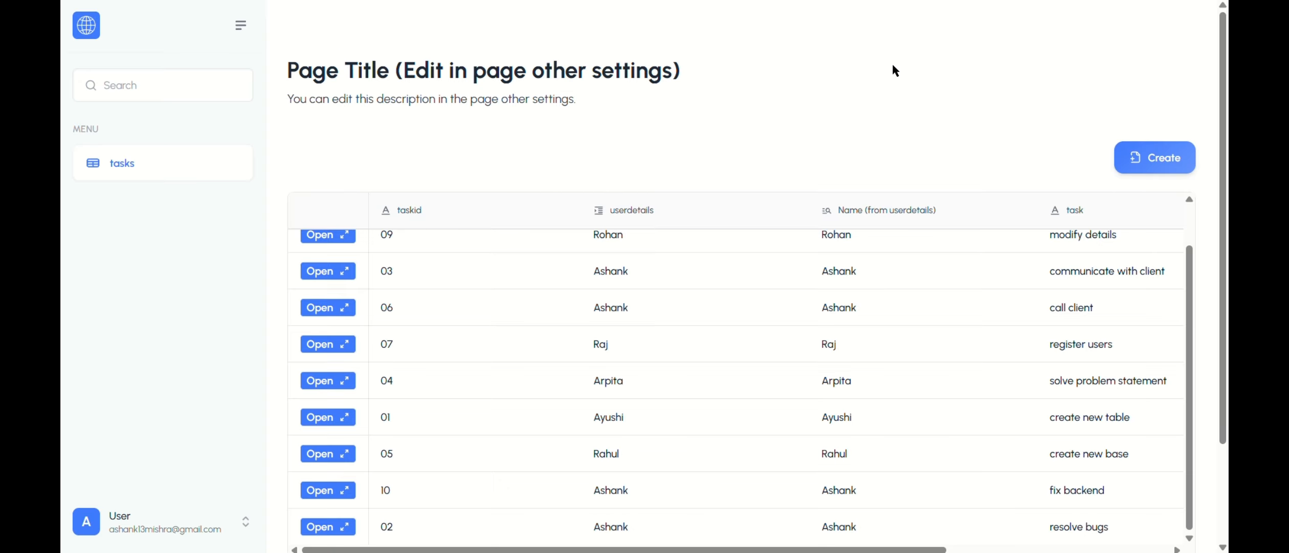
Step: Return to the portal builder and open the Filter Records settings of userdetails on the tasks page
{"action": "left_click", "coordinate": [220, 1]}
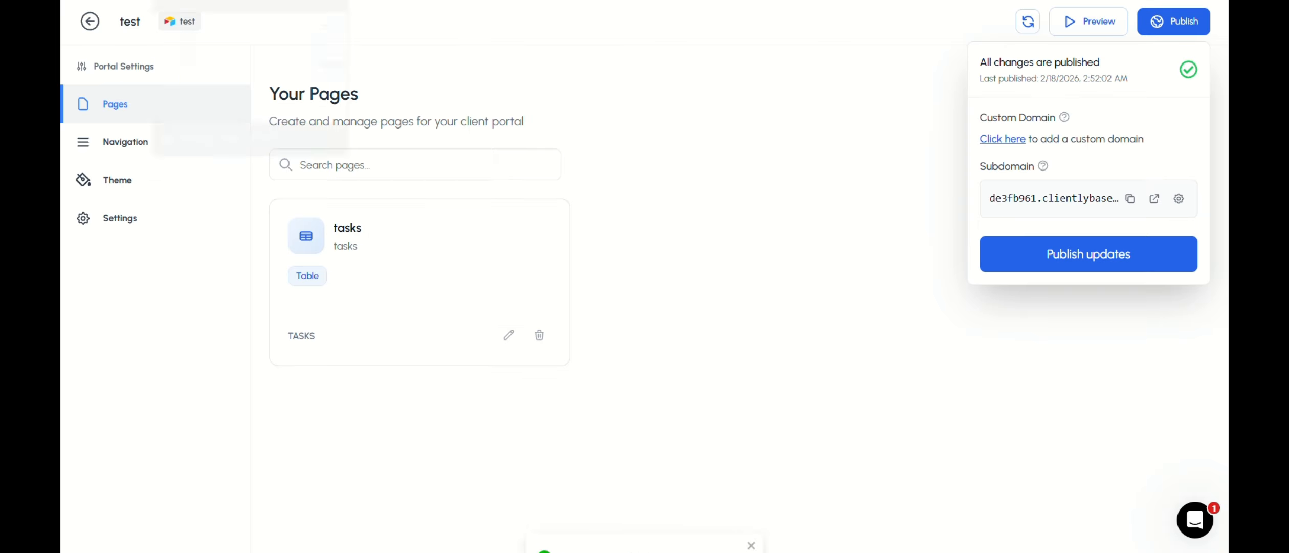
{"action": "left_click", "coordinate": [513, 335]}
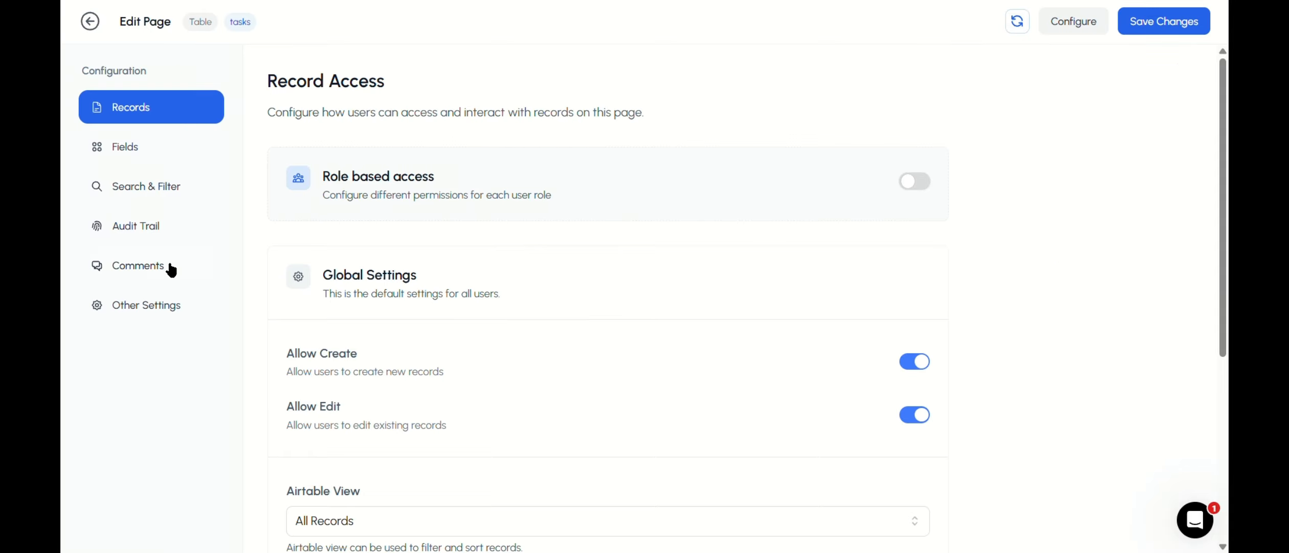
{"action": "left_click", "coordinate": [148, 153]}
{"action": "left_click", "coordinate": [441, 299]}
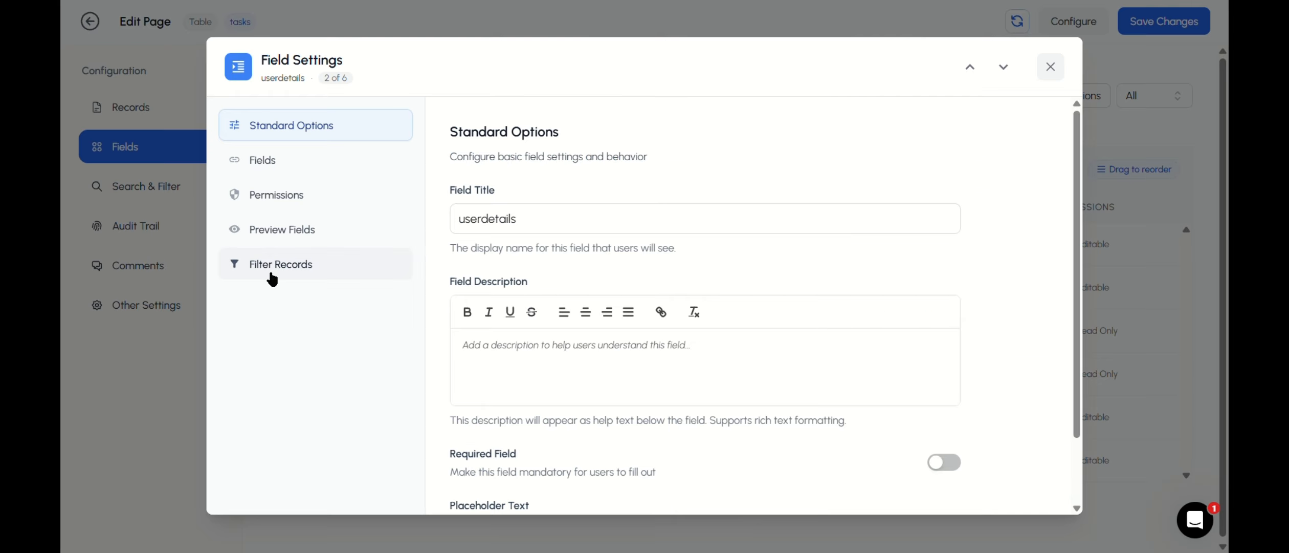
{"action": "left_click", "coordinate": [273, 267]}
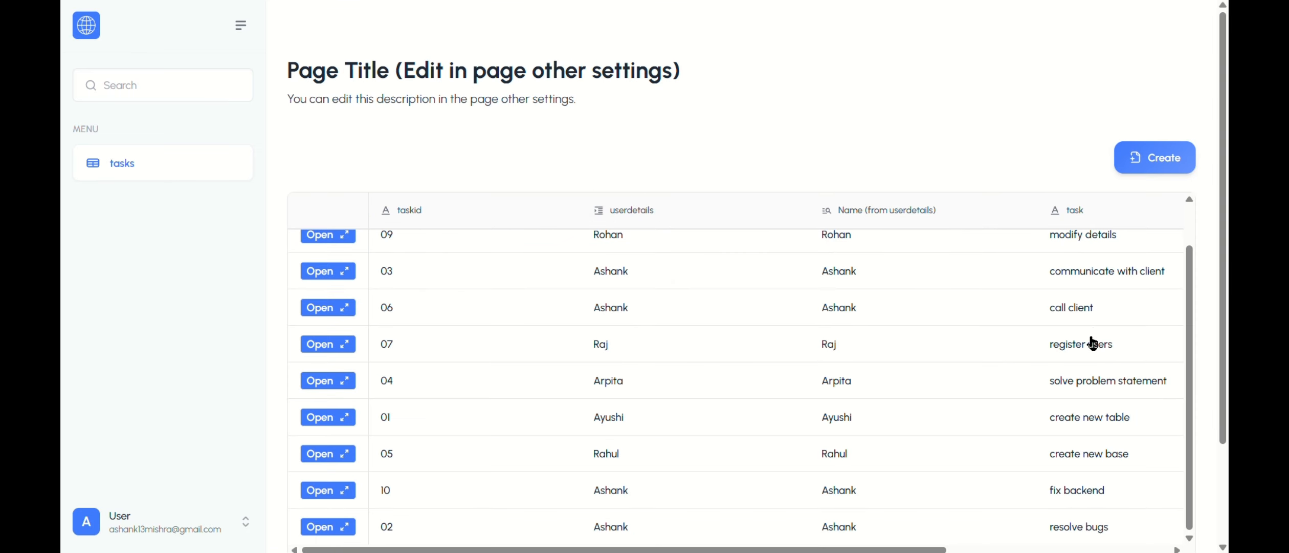
Step: Start a new task in the published portal and browse the selectable userdetails records with their previews
{"action": "scroll", "coordinate": [1065, 317], "scroll_direction": "up", "scroll_amount": 1}
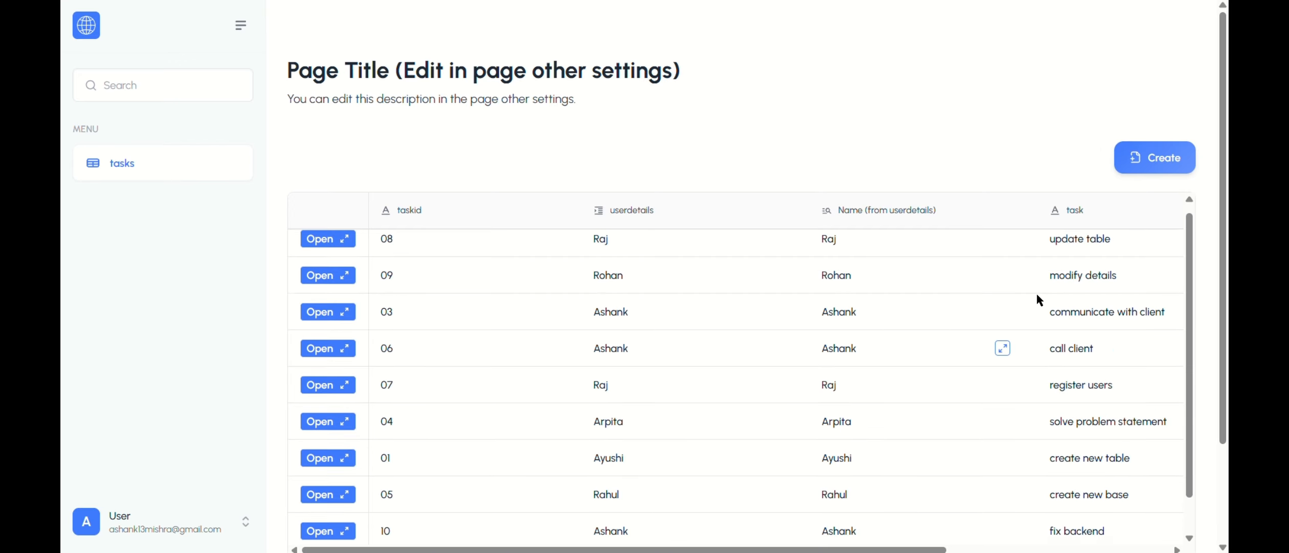
{"action": "left_click", "coordinate": [1134, 166]}
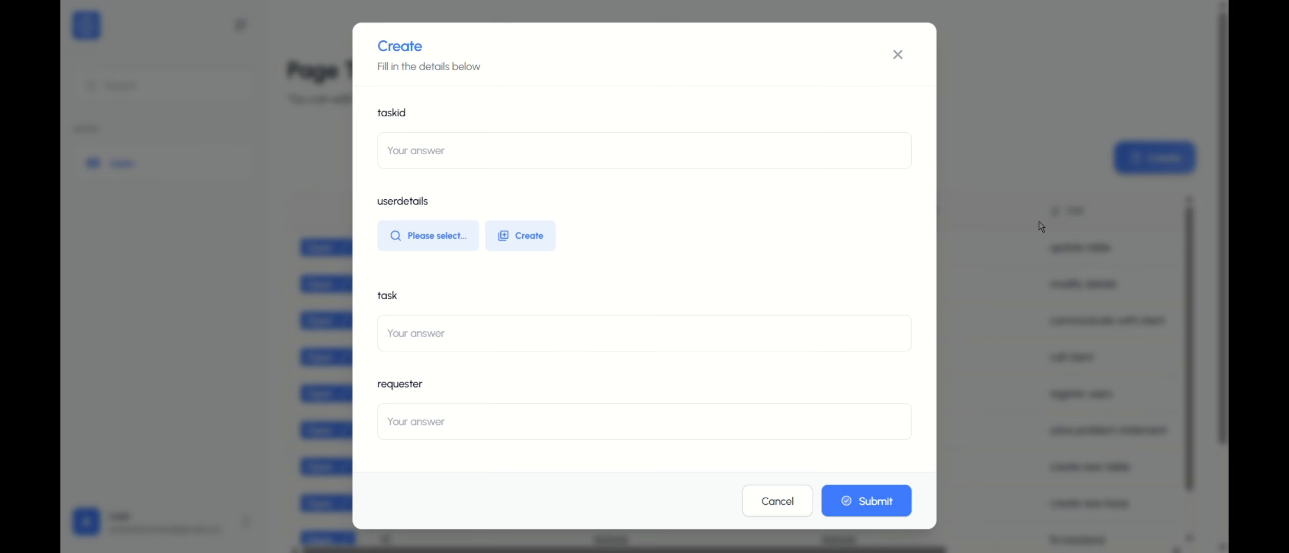
{"action": "left_click", "coordinate": [439, 245]}
{"action": "scroll", "coordinate": [613, 317], "scroll_direction": "down", "scroll_amount": 5}
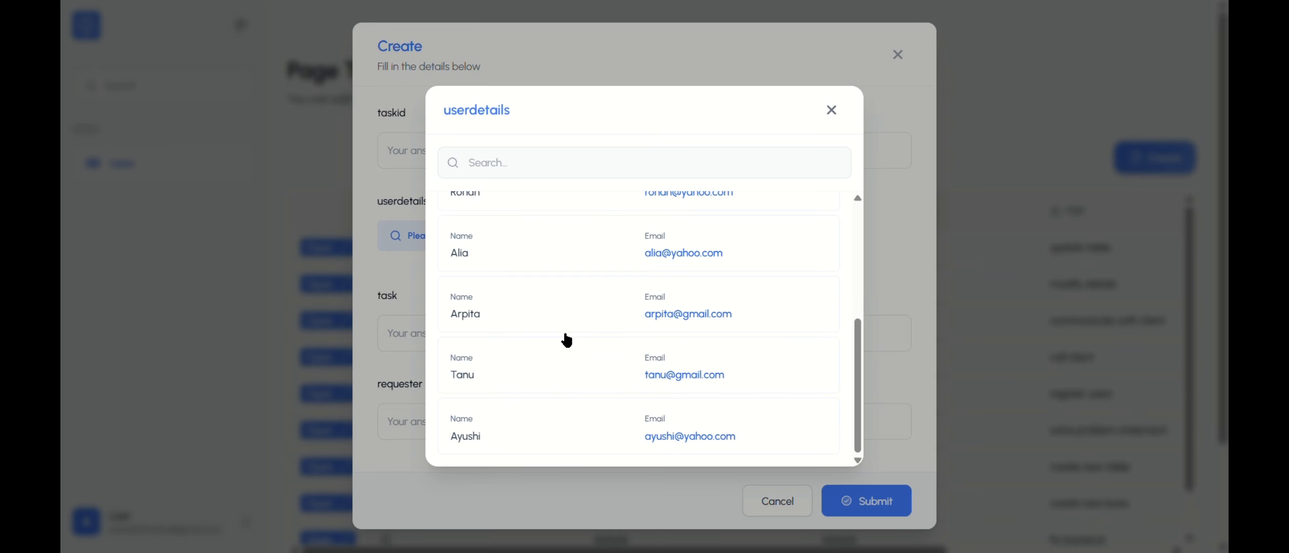
Step: Look through the full list of selectable userdetails records, and close the list and the new task form
{"action": "scroll", "coordinate": [506, 345], "scroll_direction": "up", "scroll_amount": 4}
{"action": "scroll", "coordinate": [587, 290], "scroll_direction": "down", "scroll_amount": 1}
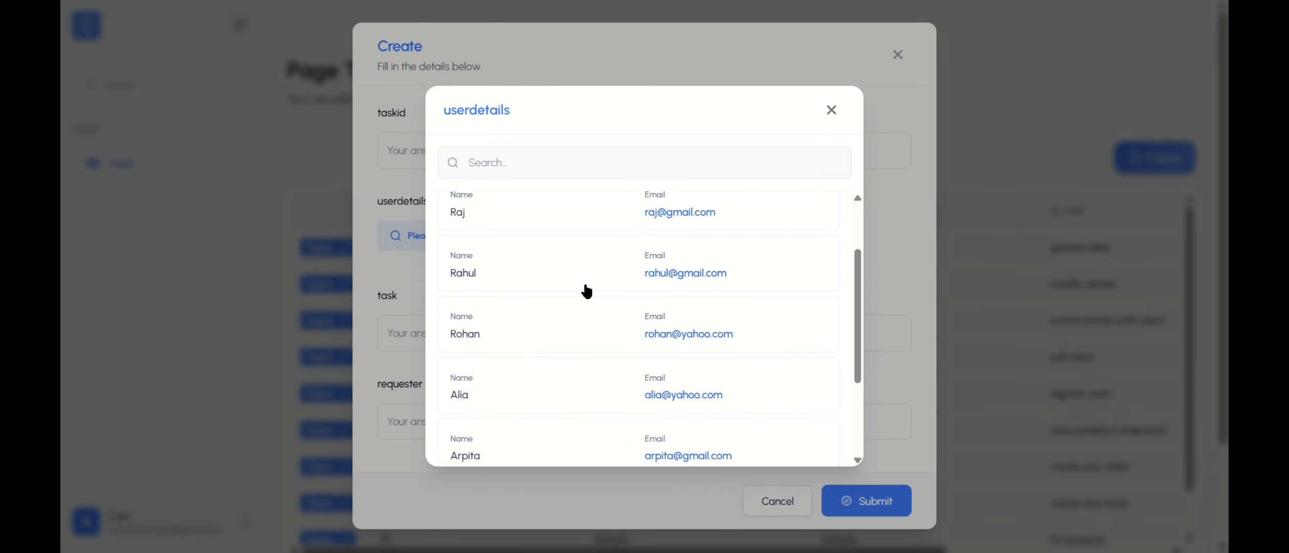
{"action": "scroll", "coordinate": [587, 290], "scroll_direction": "down", "scroll_amount": 3}
{"action": "scroll", "coordinate": [604, 307], "scroll_direction": "up", "scroll_amount": 5}
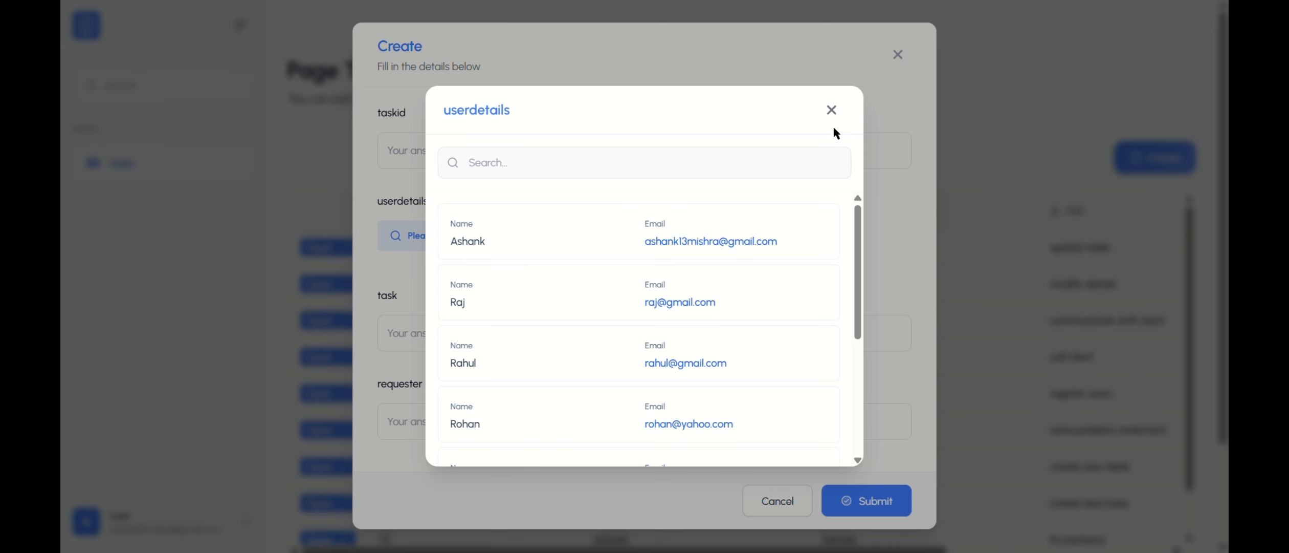
{"action": "left_click", "coordinate": [831, 109]}
{"action": "left_click", "coordinate": [898, 54]}
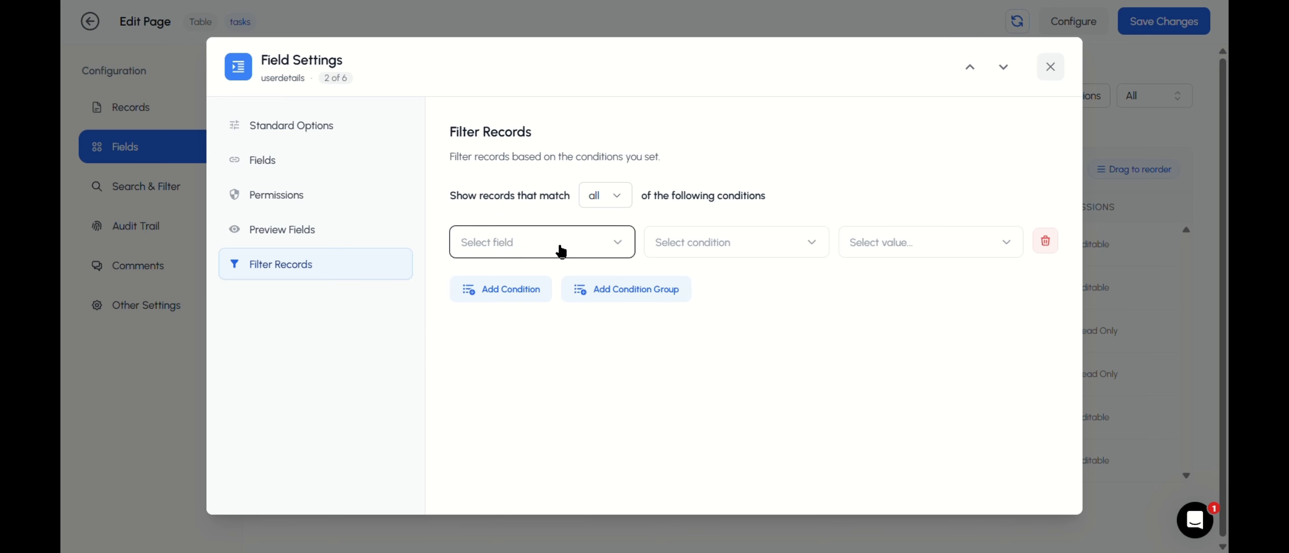
Step: Filter the selectable userdetails records in the portal builder to Gender equals custom value M, and save and publish the tasks page
{"action": "left_click", "coordinate": [558, 248]}
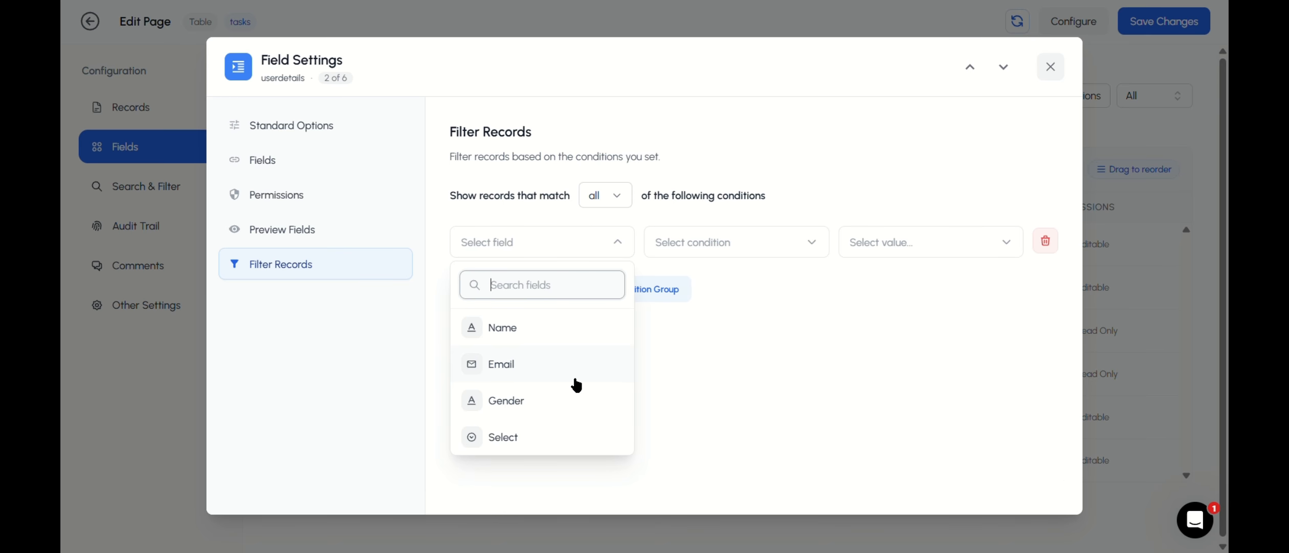
{"action": "left_click", "coordinate": [560, 404]}
{"action": "left_click", "coordinate": [693, 244]}
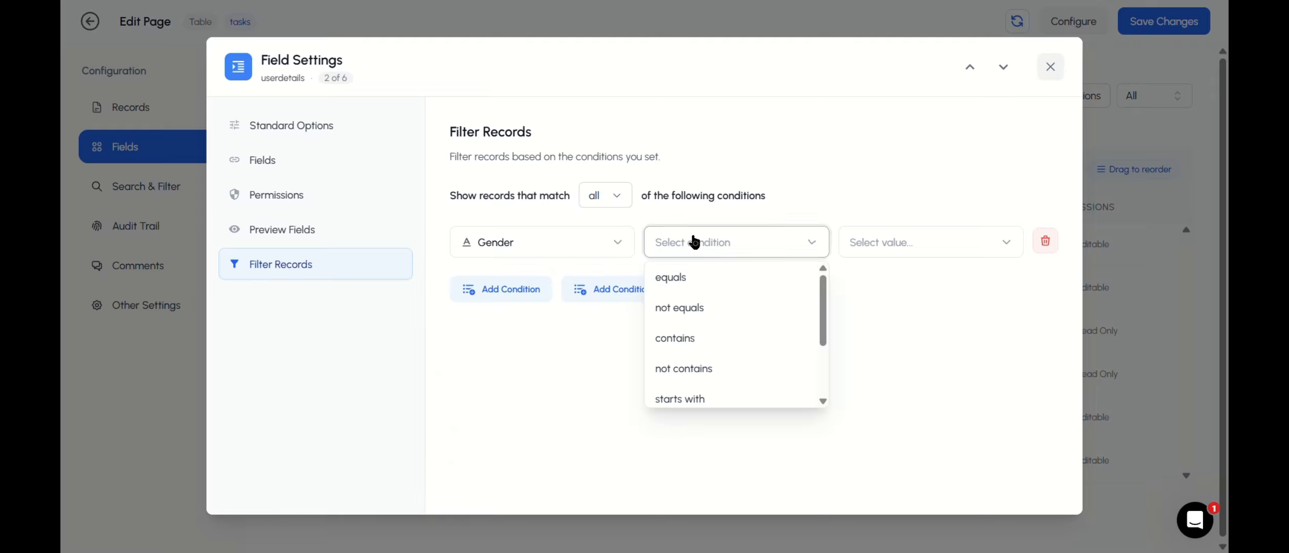
{"action": "left_click", "coordinate": [693, 282]}
{"action": "left_click", "coordinate": [849, 244]}
{"action": "left_click", "coordinate": [913, 350]}
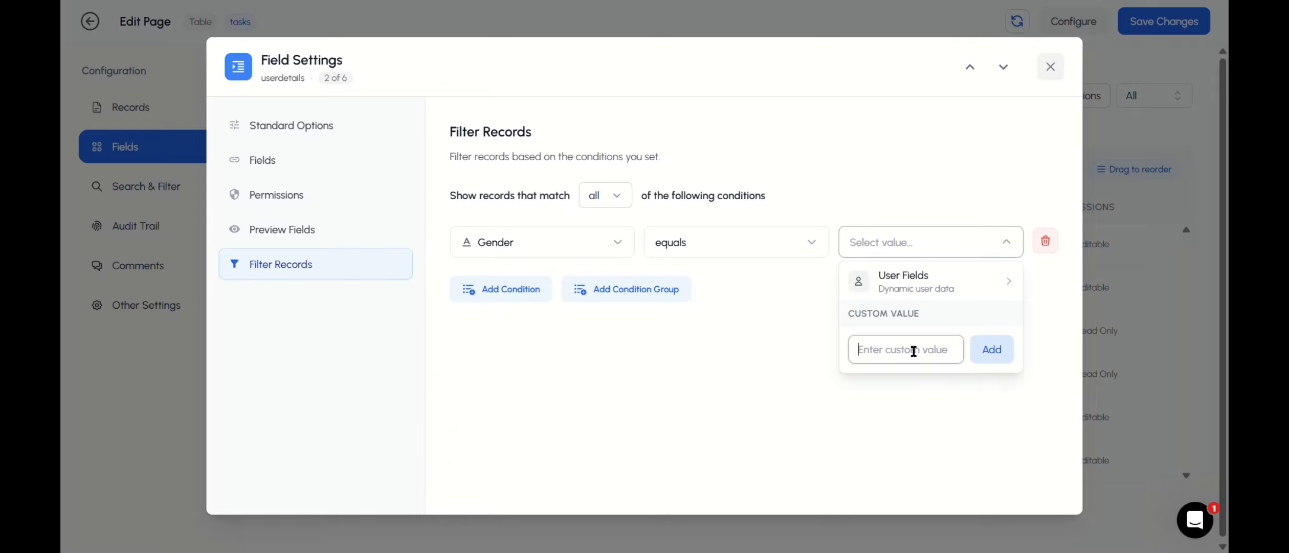
{"action": "type", "text": "M"}
{"action": "left_click", "coordinate": [988, 350]}
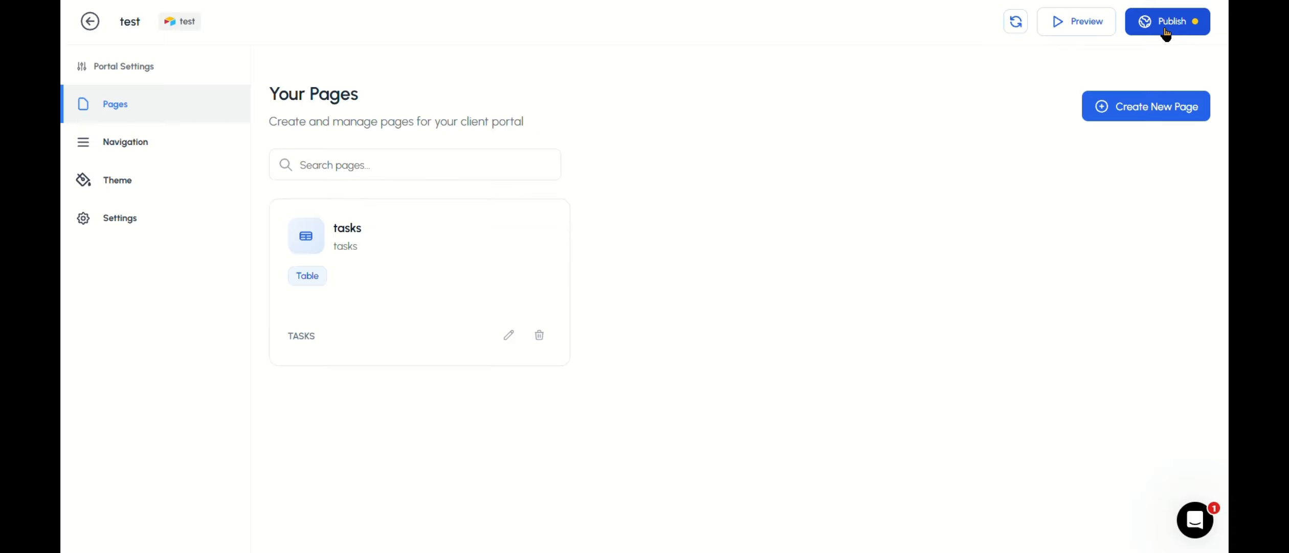
{"action": "left_click", "coordinate": [1167, 21]}
{"action": "left_click", "coordinate": [1108, 266]}
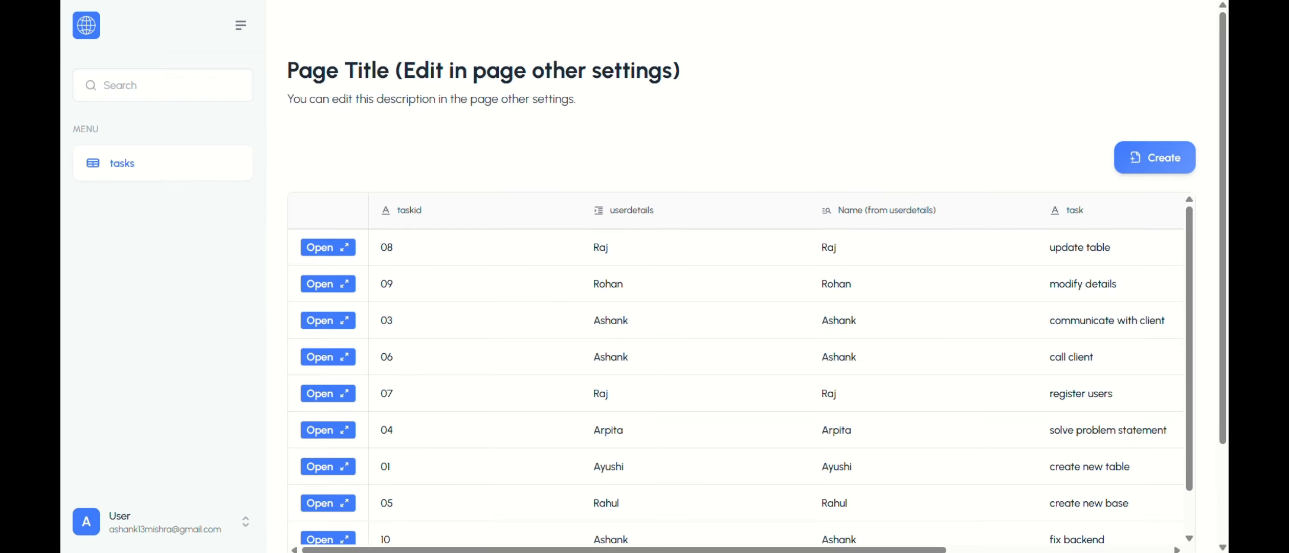
Step: Reload the published portal and start a new task to examine the filtered list of selectable userdetails records
{"action": "key", "text": "F5"}
{"action": "left_click", "coordinate": [1140, 159]}
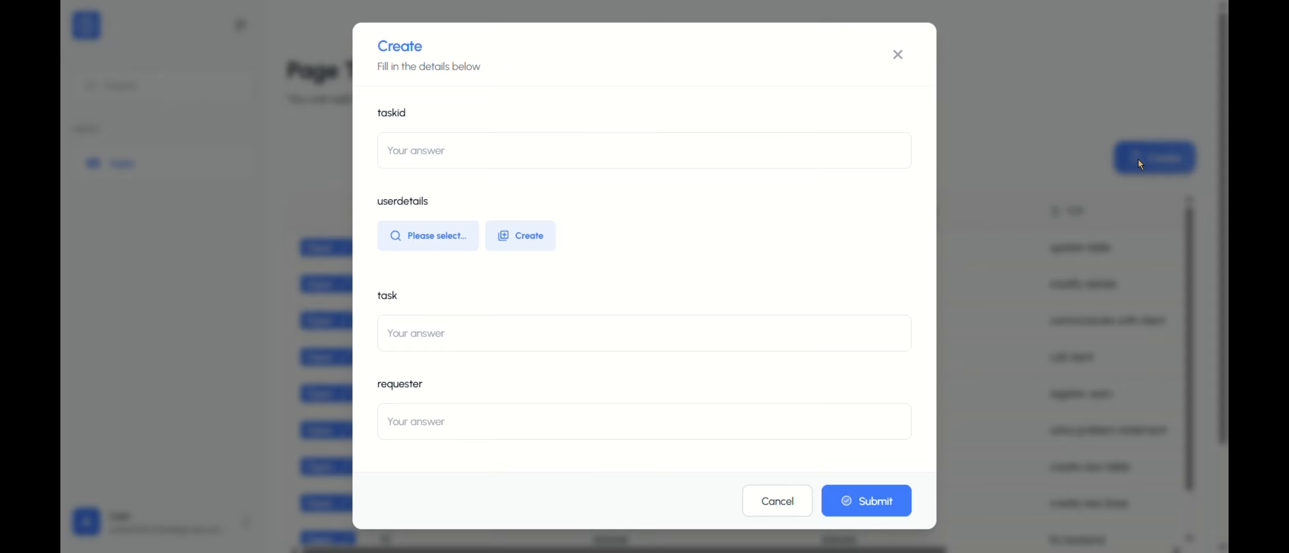
{"action": "left_click", "coordinate": [424, 248]}
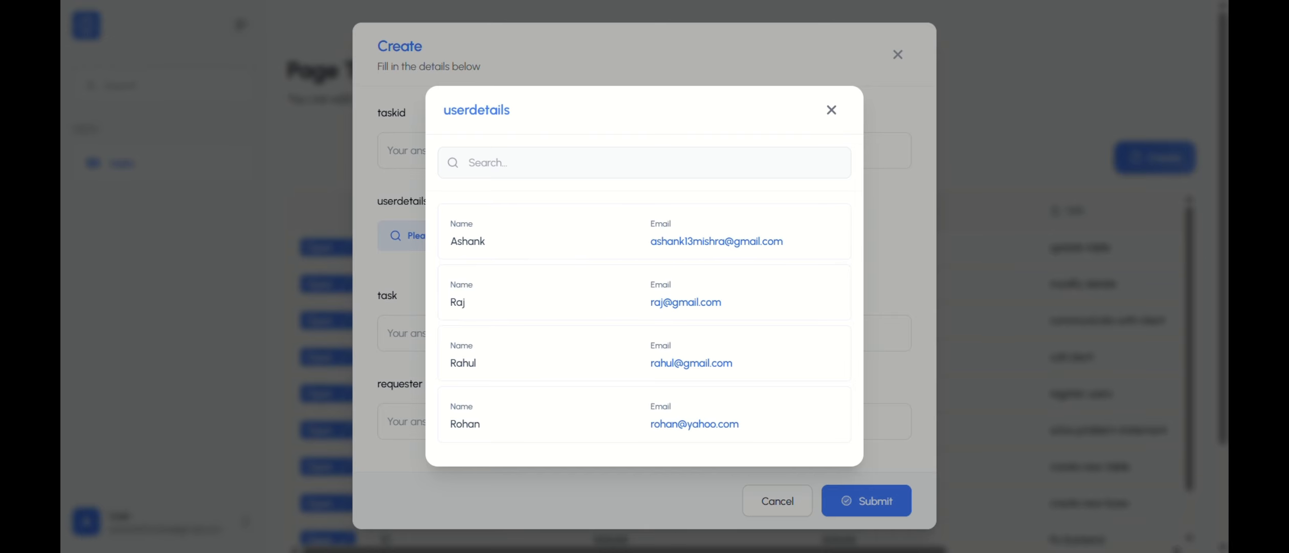
Step: Compare the filtered records with the userdetails table in Airtable's test base, and close the record list and new task form in the portal
{"action": "left_click", "coordinate": [179, 1]}
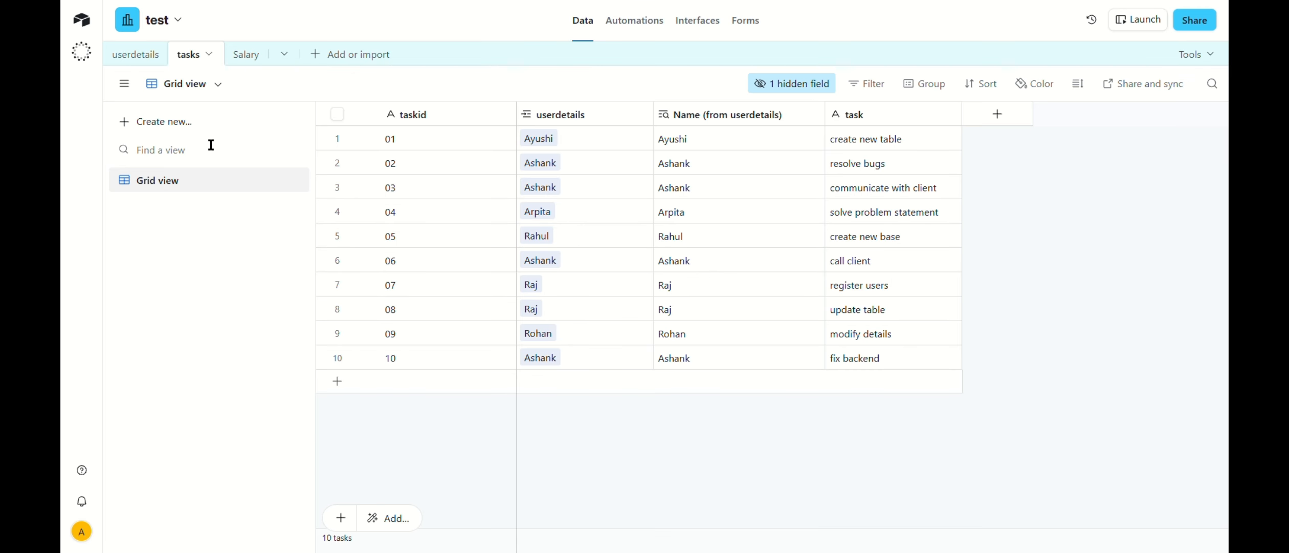
{"action": "left_click", "coordinate": [126, 57]}
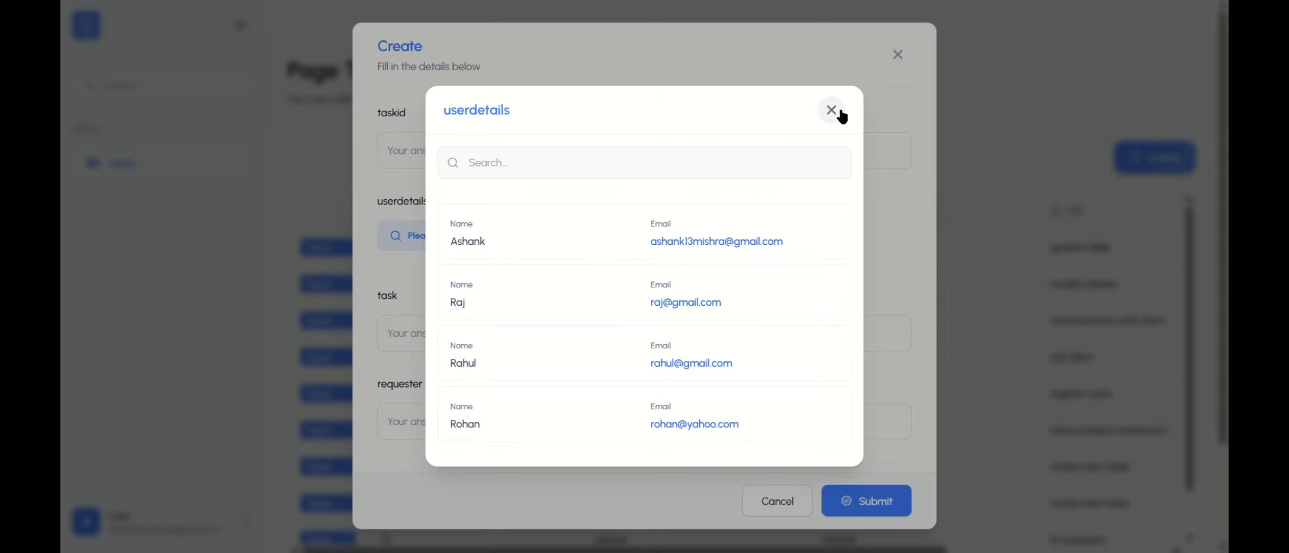
{"action": "left_click", "coordinate": [841, 111]}
{"action": "left_click", "coordinate": [897, 55]}
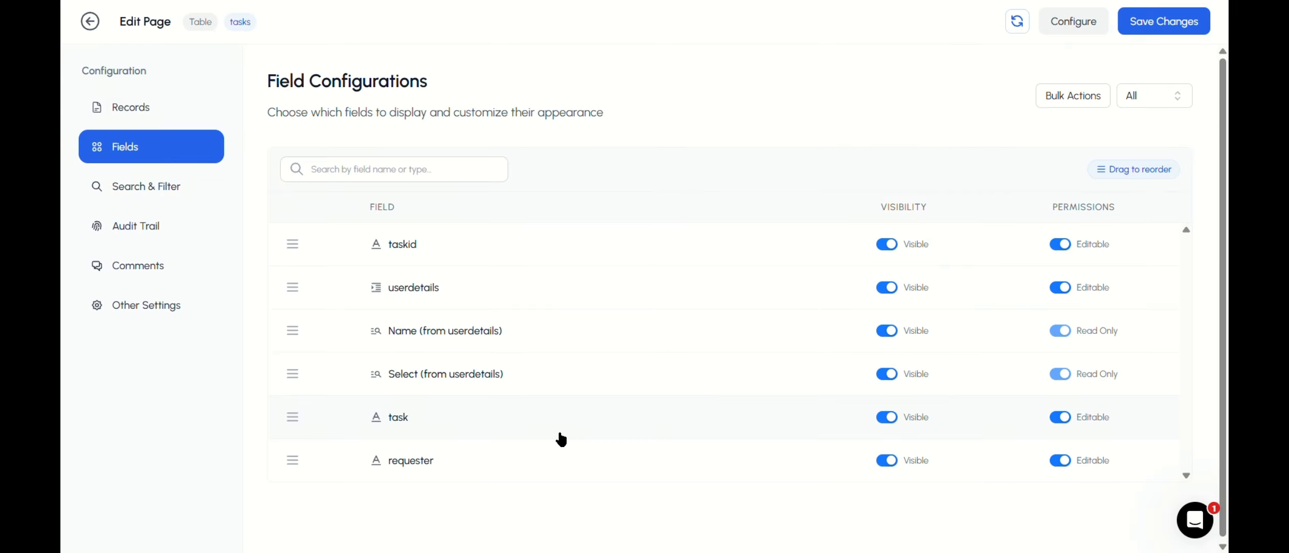
Step: Return to the portal builder and open the field settings of userdetails on the tasks page
{"action": "left_click", "coordinate": [444, 290]}
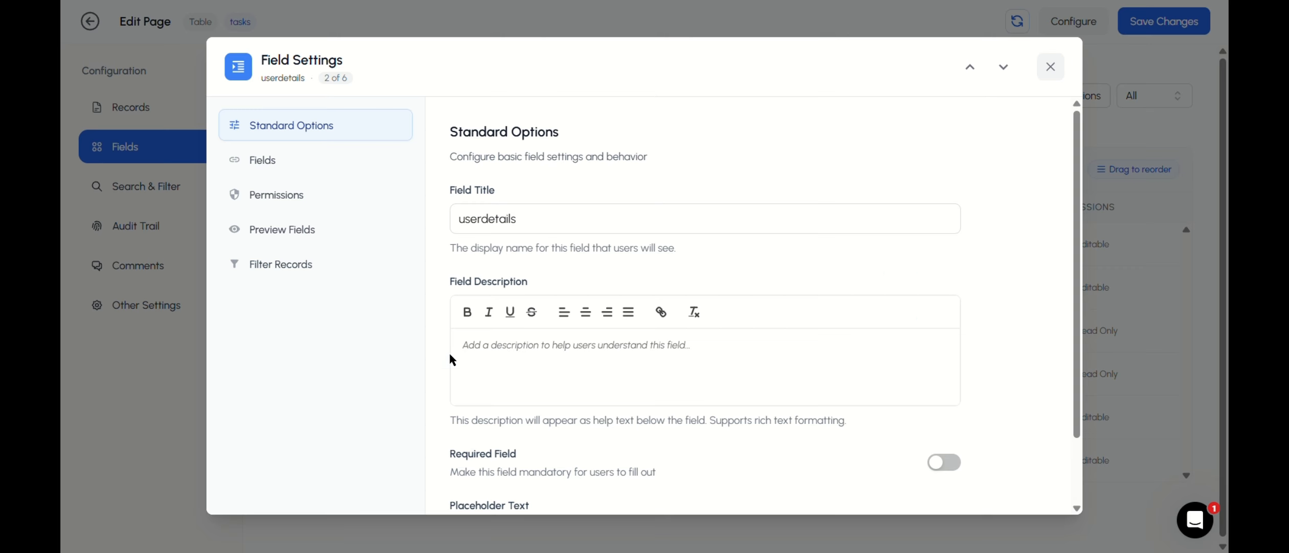